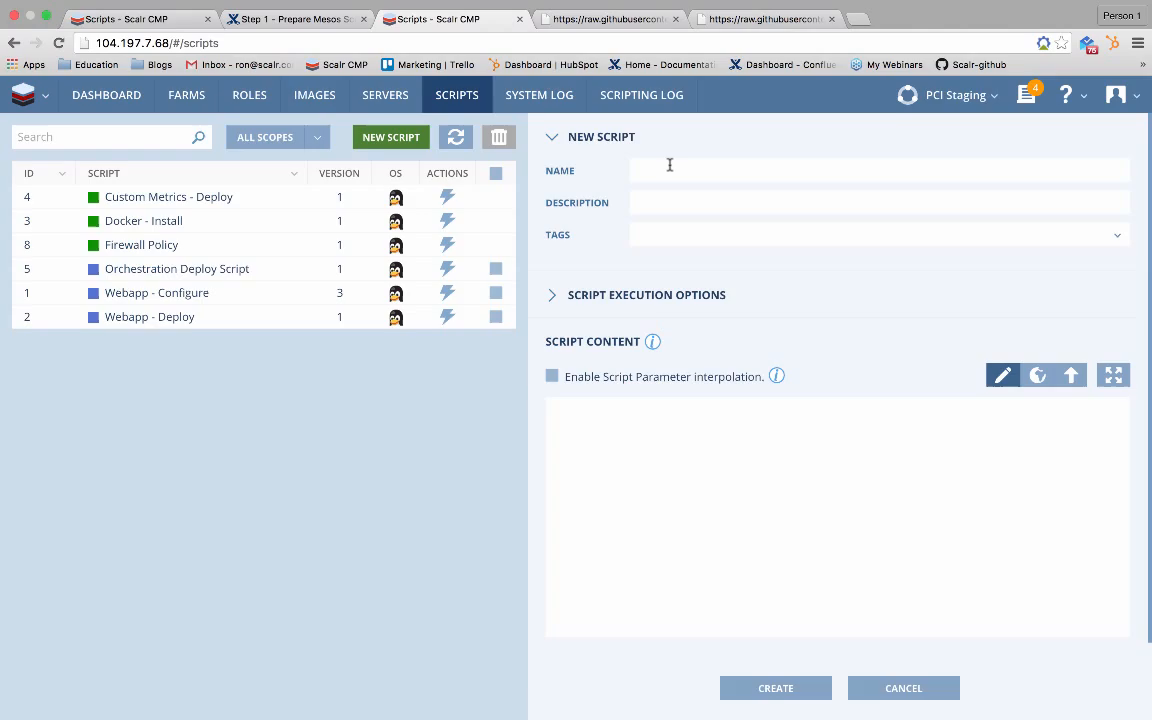
Name the new script Install Mesos and fill its content with the full code of install.sh from the open GitHub page.
{"action": "type", "text": "Install M"}
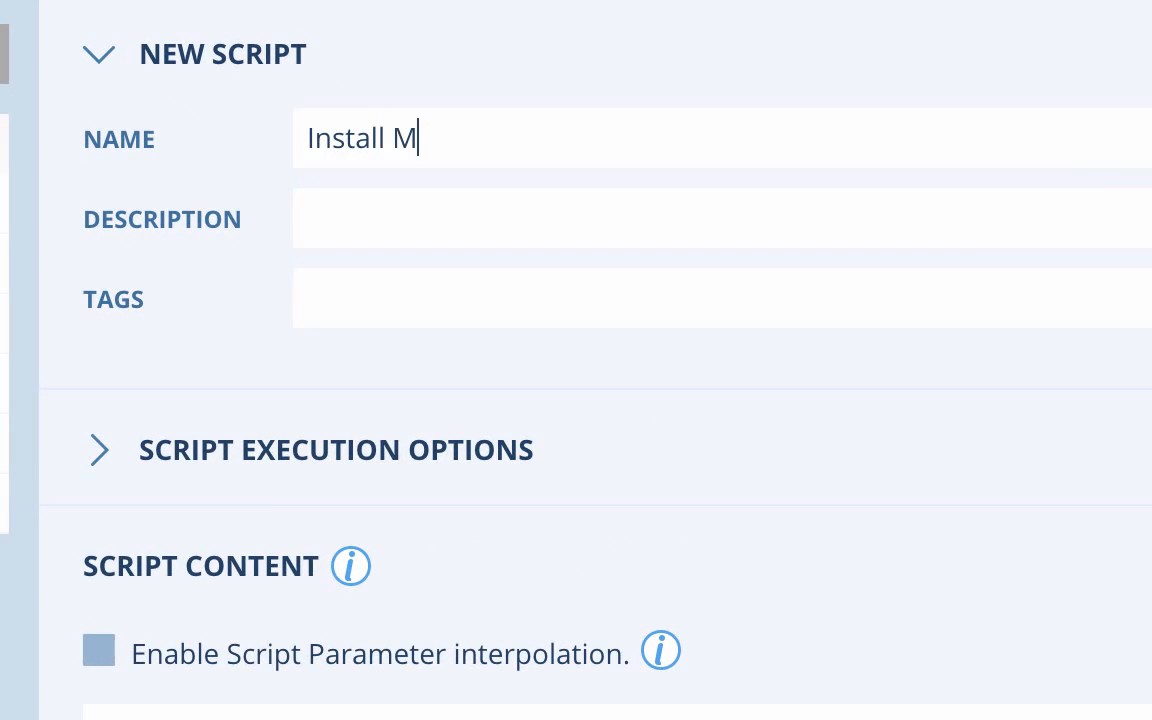
{"action": "type", "text": "esos"}
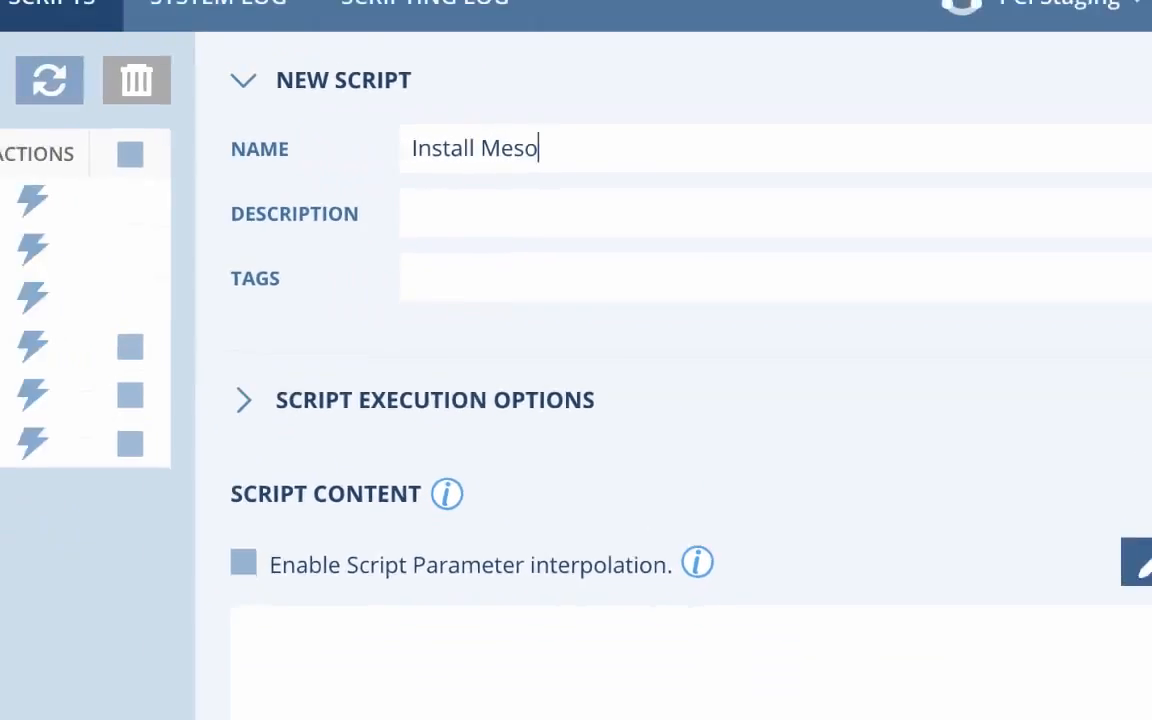
{"action": "left_click", "coordinate": [648, 426]}
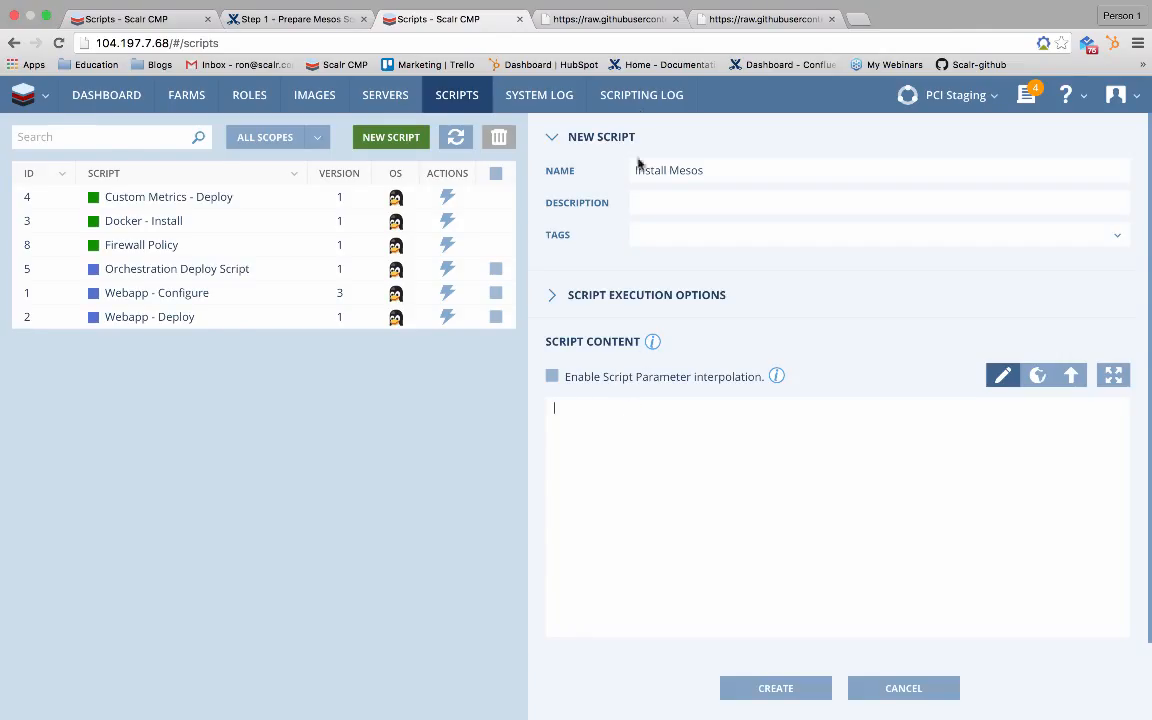
{"action": "left_click", "coordinate": [556, 22]}
{"action": "key", "text": "super+a"}
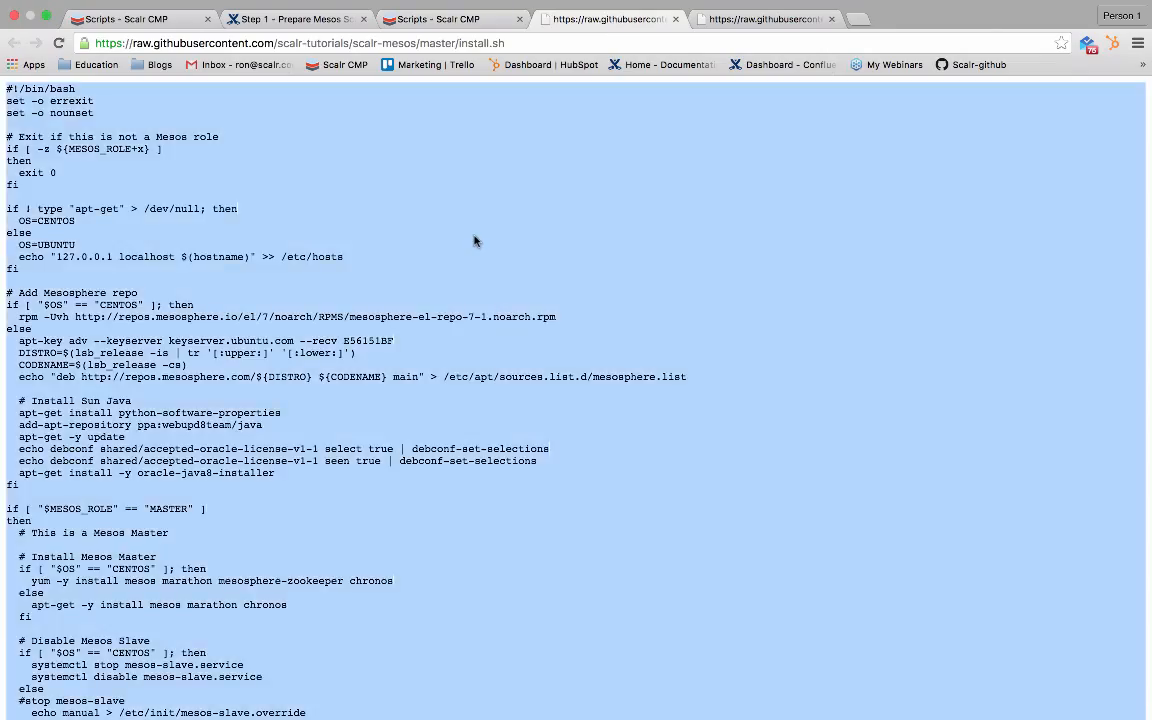
{"action": "left_click", "coordinate": [397, 18]}
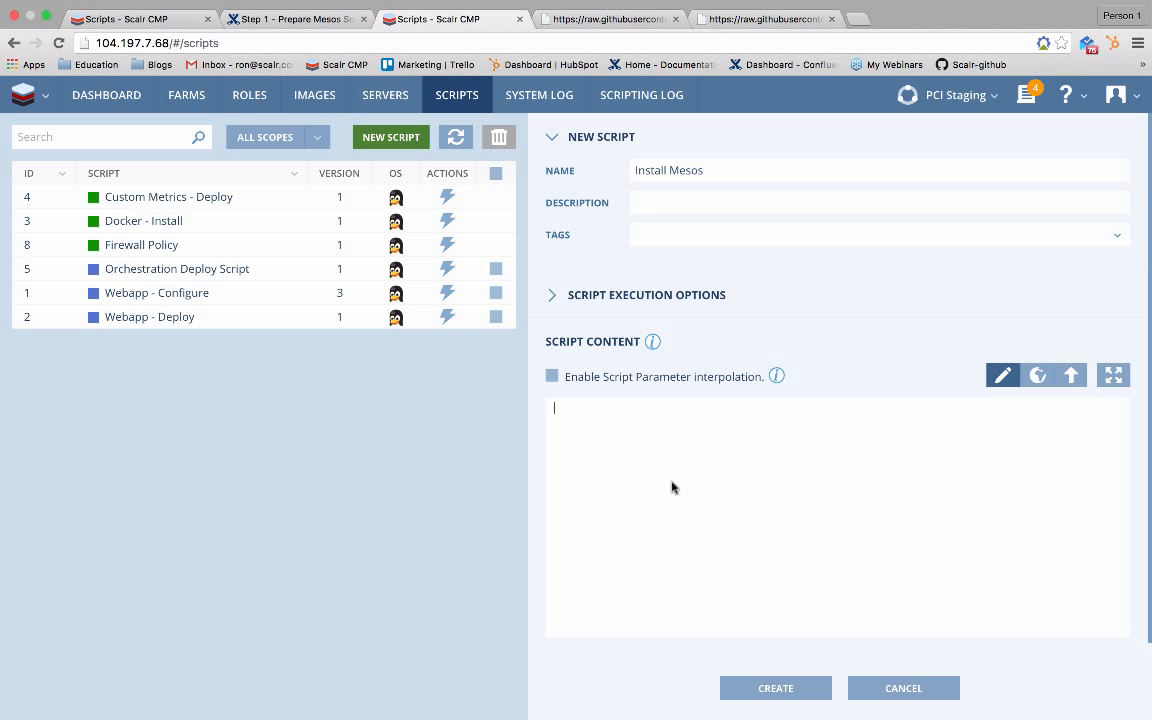
{"action": "key", "text": "super+v"}
{"action": "scroll", "coordinate": [700, 500], "scroll_direction": "up", "scroll_amount": 10}
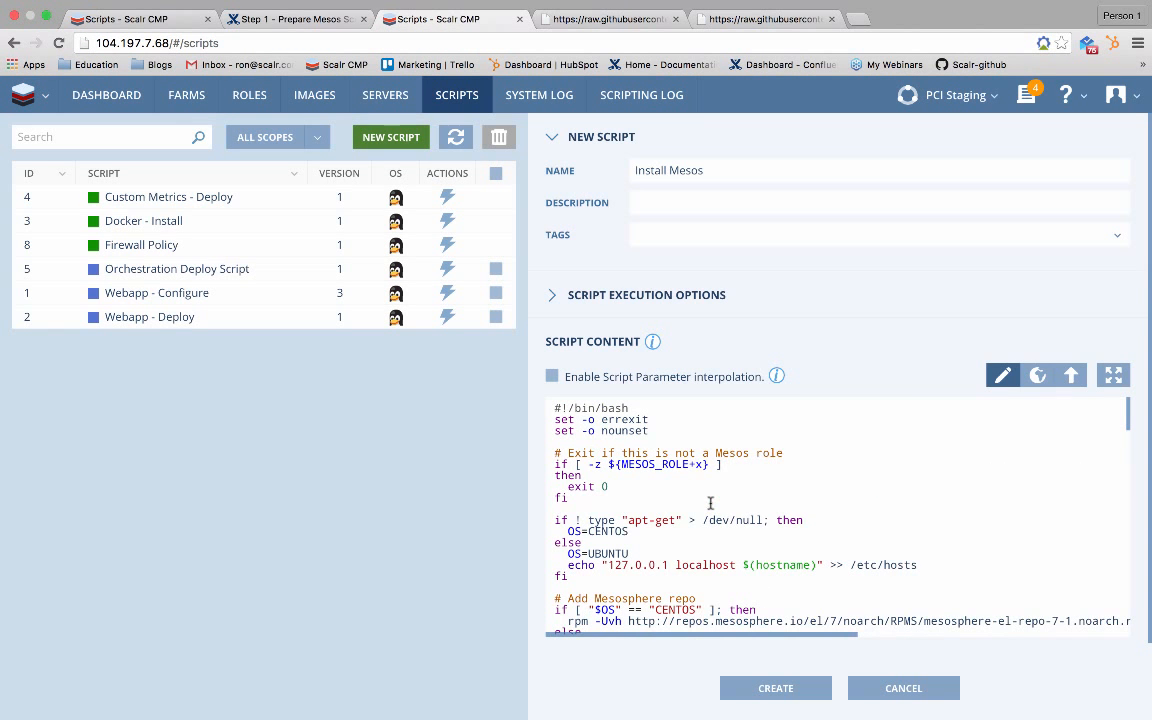
{"action": "scroll", "coordinate": [699, 493], "scroll_direction": "down", "scroll_amount": 5}
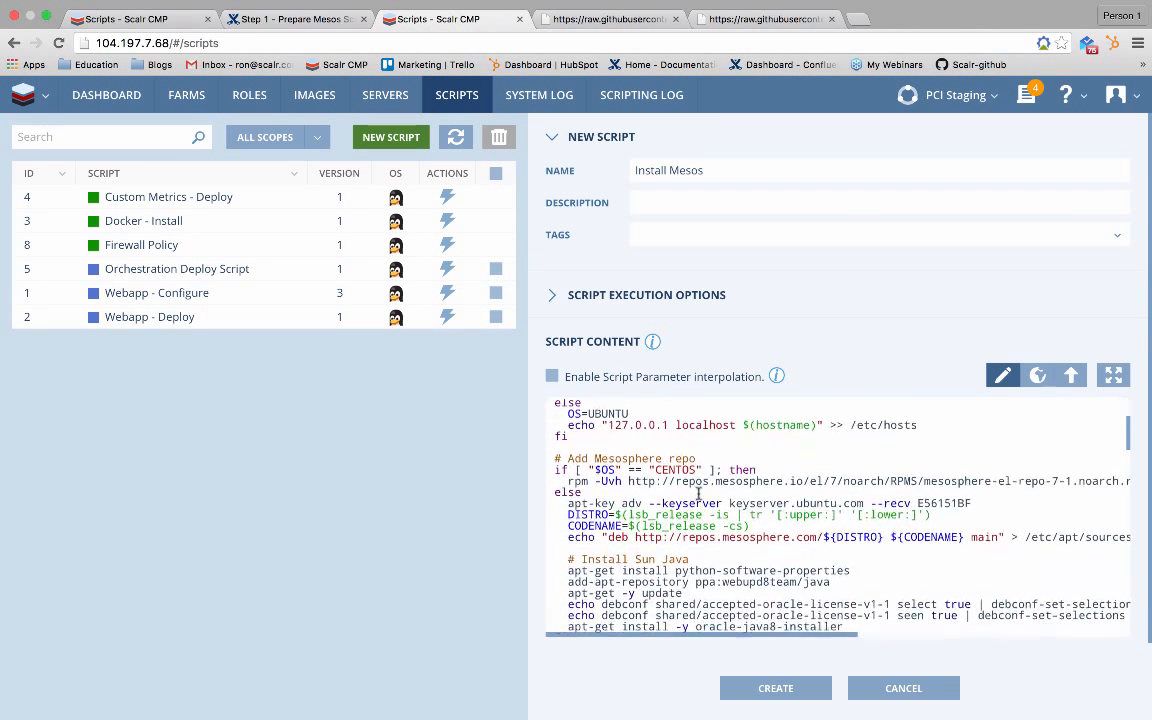
Set the Install Mesos script's execution timeout to 1800 and create the script.
{"action": "left_click", "coordinate": [553, 300]}
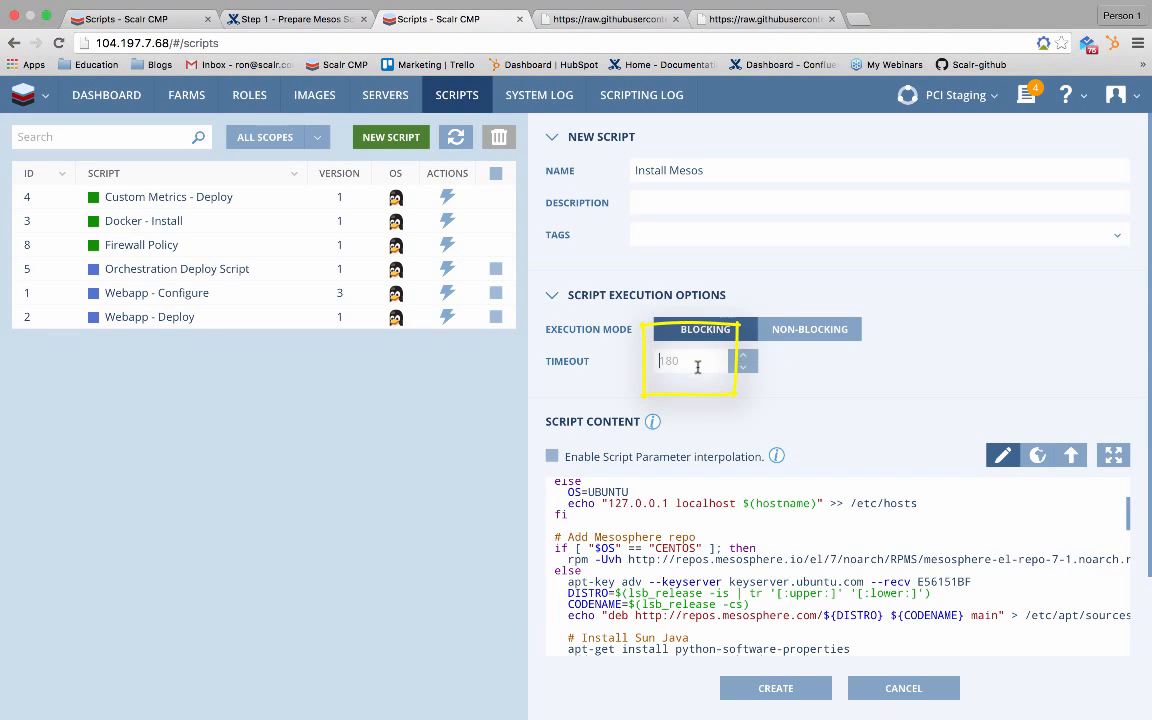
{"action": "type", "text": "1800"}
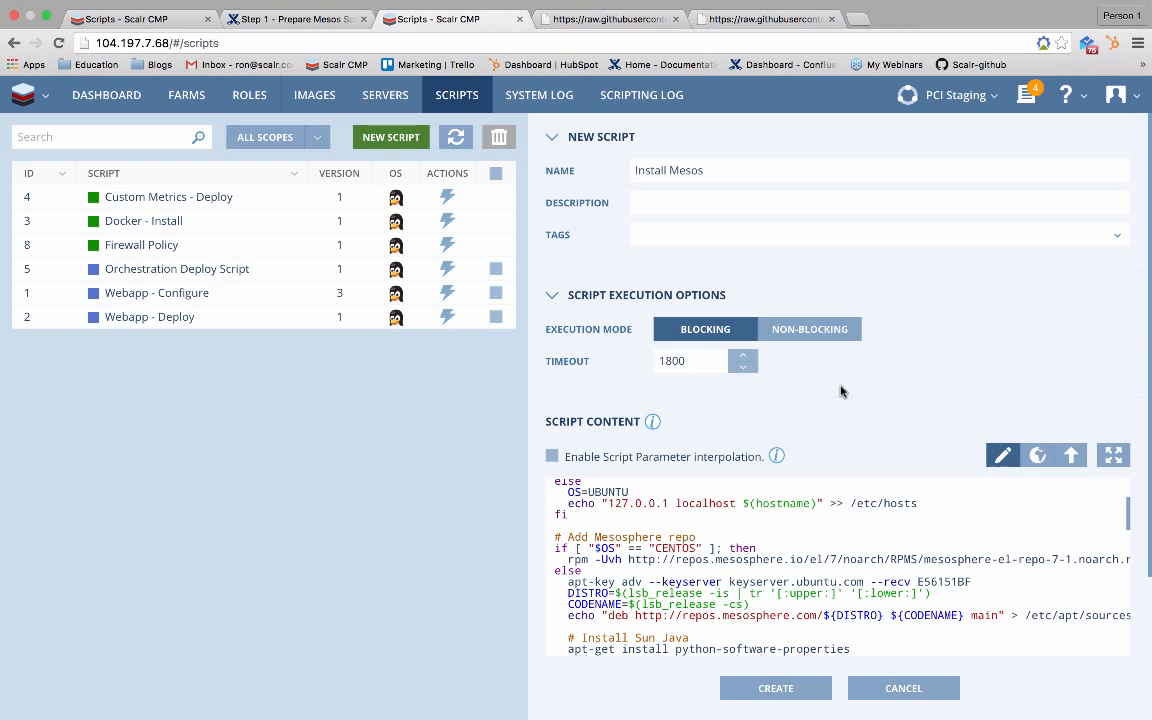
{"action": "left_click", "coordinate": [780, 690]}
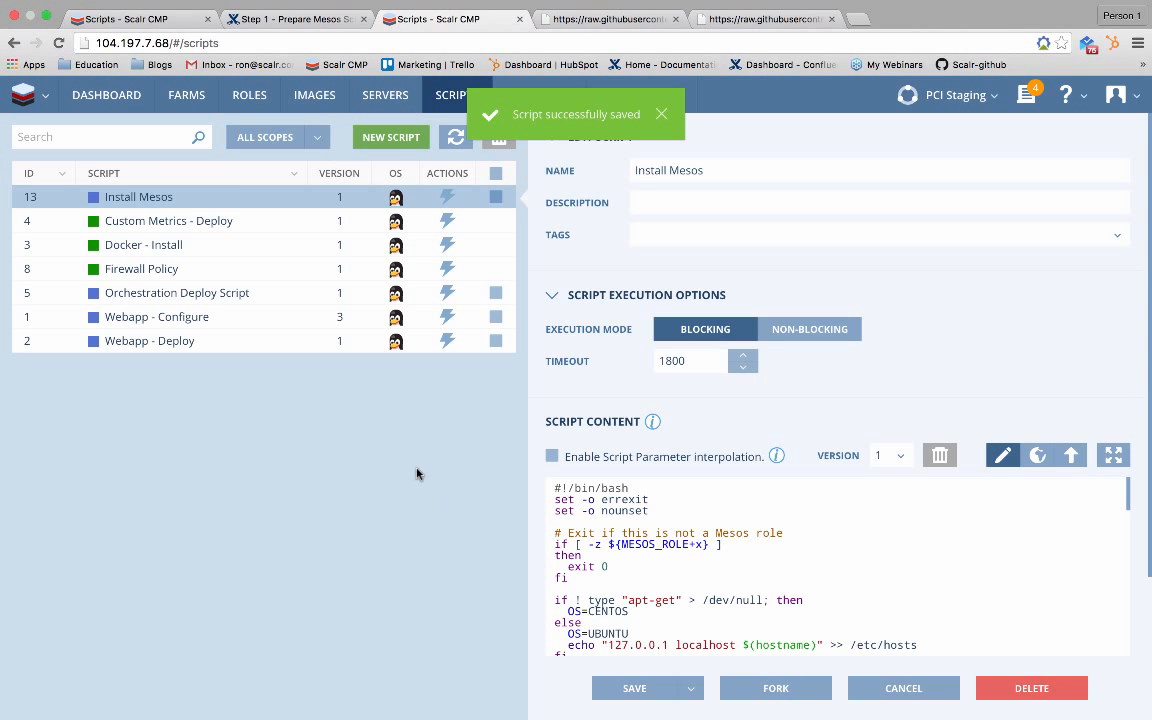
Start another script named Configure Mesos and fill its content with the full code of configure.sh from the open GitHub page.
{"action": "left_click", "coordinate": [397, 147]}
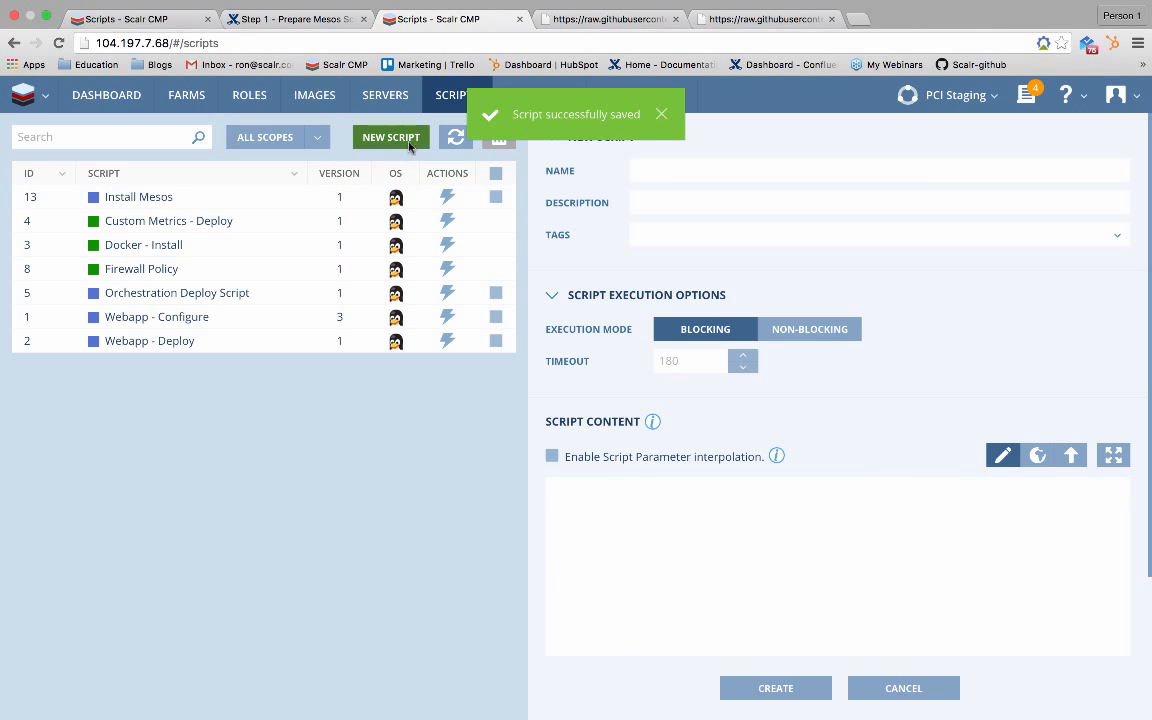
{"action": "type", "text": "Configure Mesos"}
{"action": "left_click", "coordinate": [710, 19]}
{"action": "key", "text": "ctrl+a"}
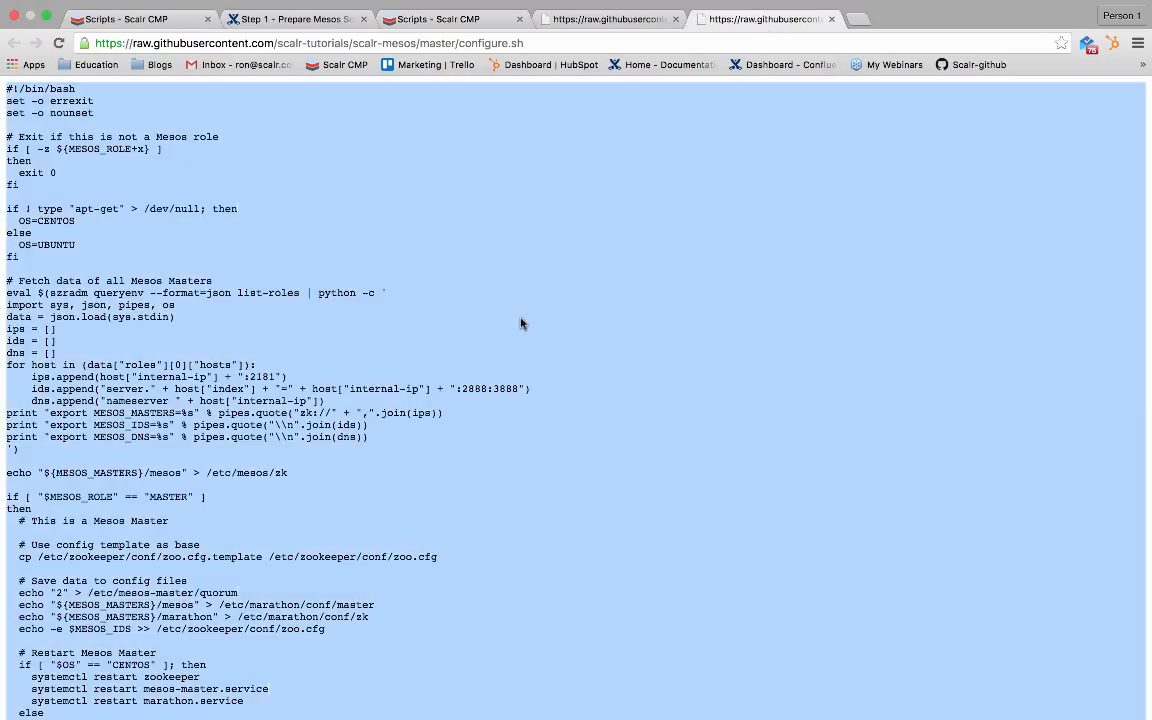
{"action": "left_click", "coordinate": [432, 19]}
{"action": "key", "text": "super+v"}
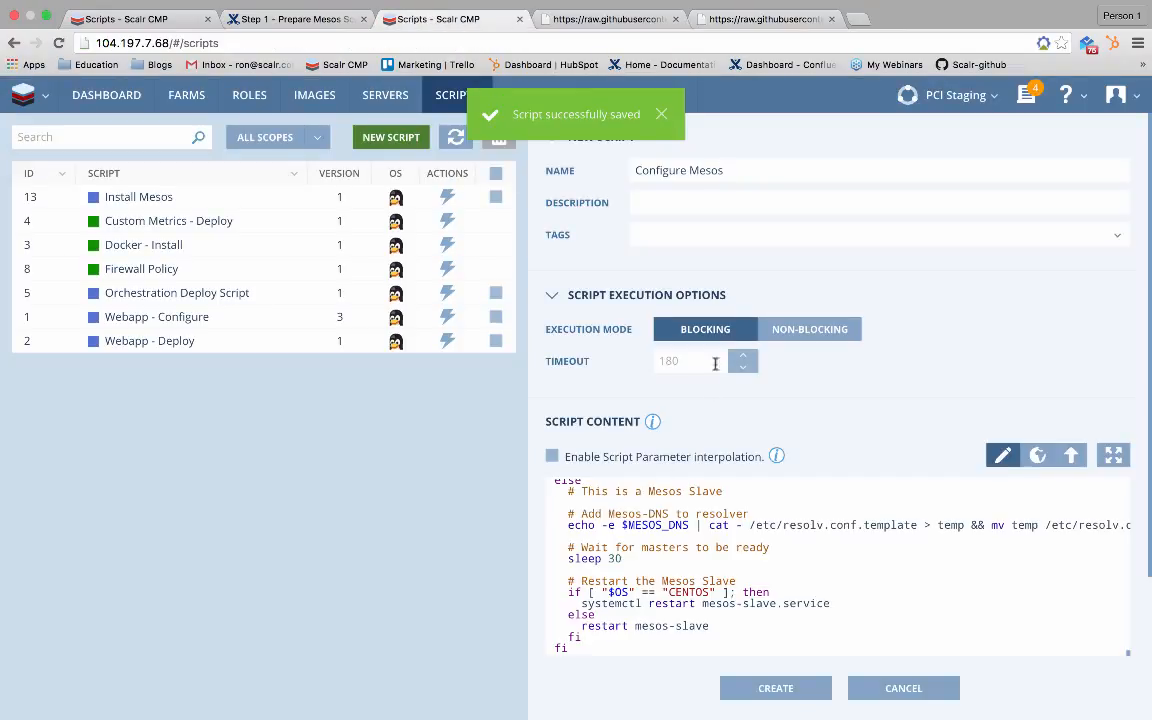
Set the Configure Mesos script's execution timeout to 1800, create the script and dismiss the notification.
{"action": "left_click", "coordinate": [690, 361]}
{"action": "type", "text": "1800"}
{"action": "left_click", "coordinate": [773, 684]}
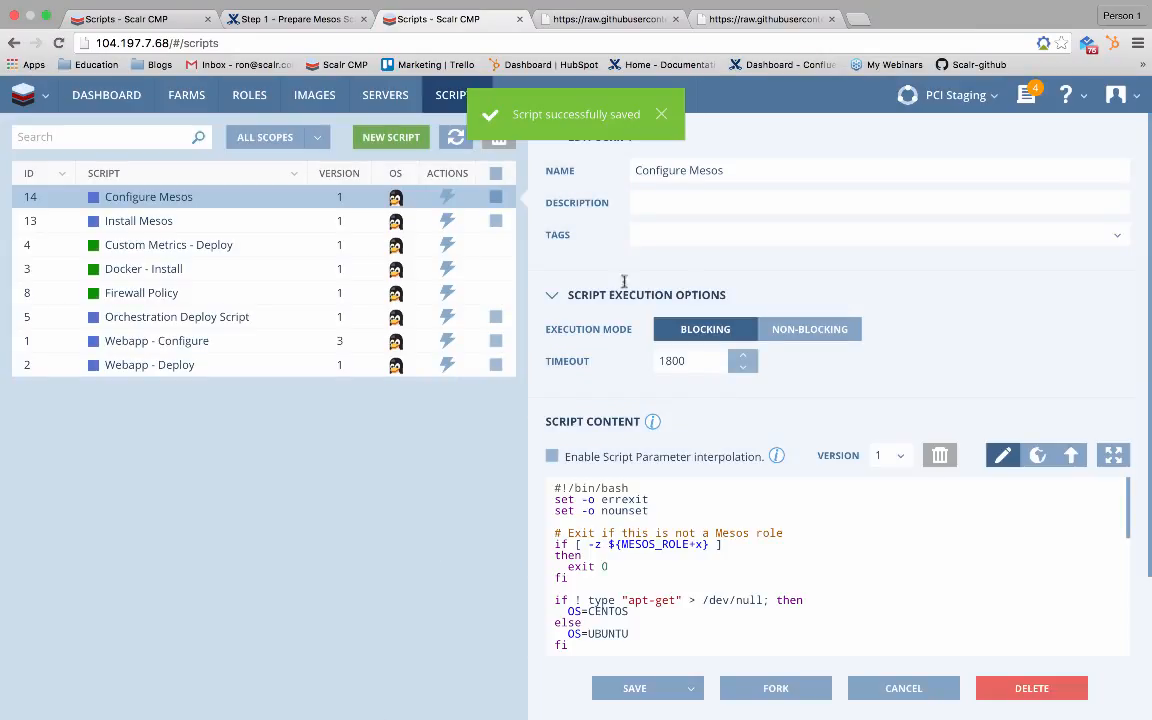
{"action": "left_click", "coordinate": [662, 115]}
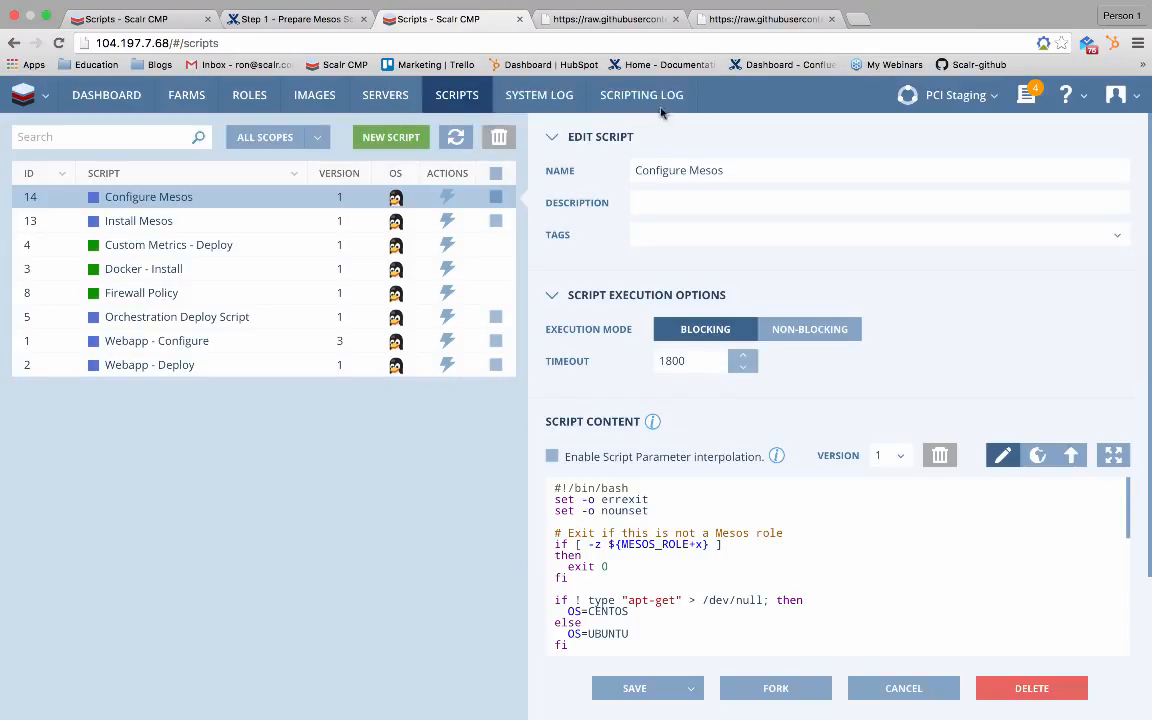
Clone the BBGUbuntu role in the Sandbox environment under the new name Mesos-Role.
{"action": "left_click", "coordinate": [252, 95]}
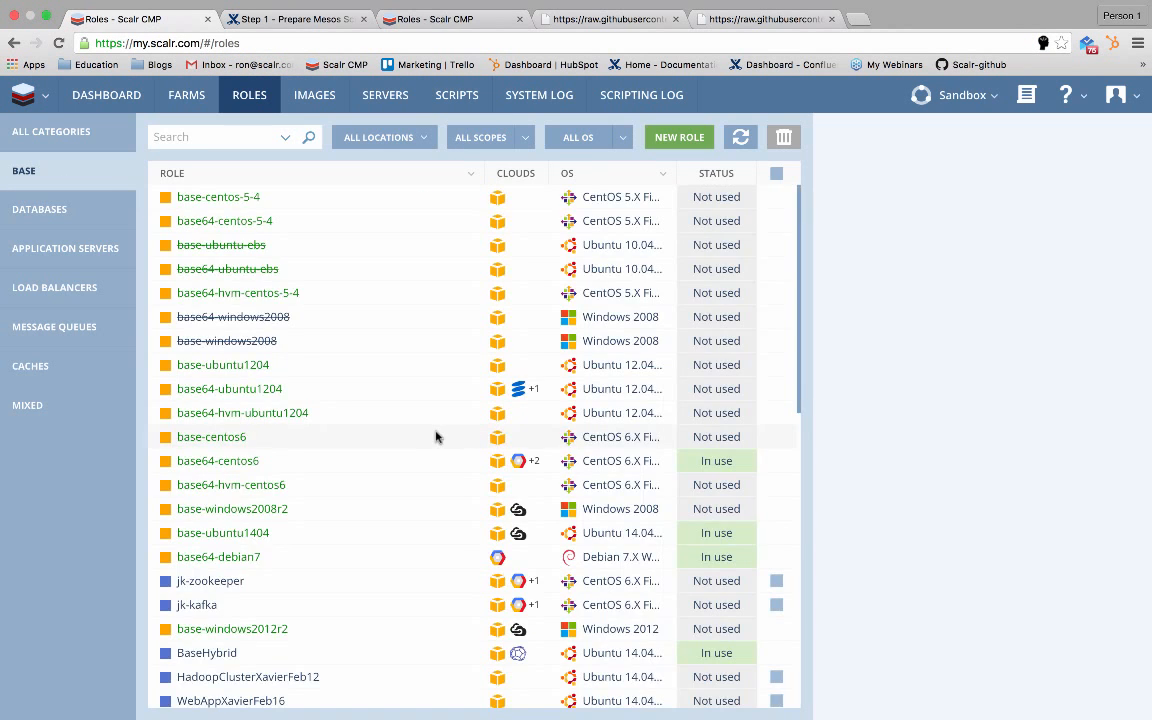
{"action": "scroll", "coordinate": [435, 436], "scroll_direction": "down", "scroll_amount": 15}
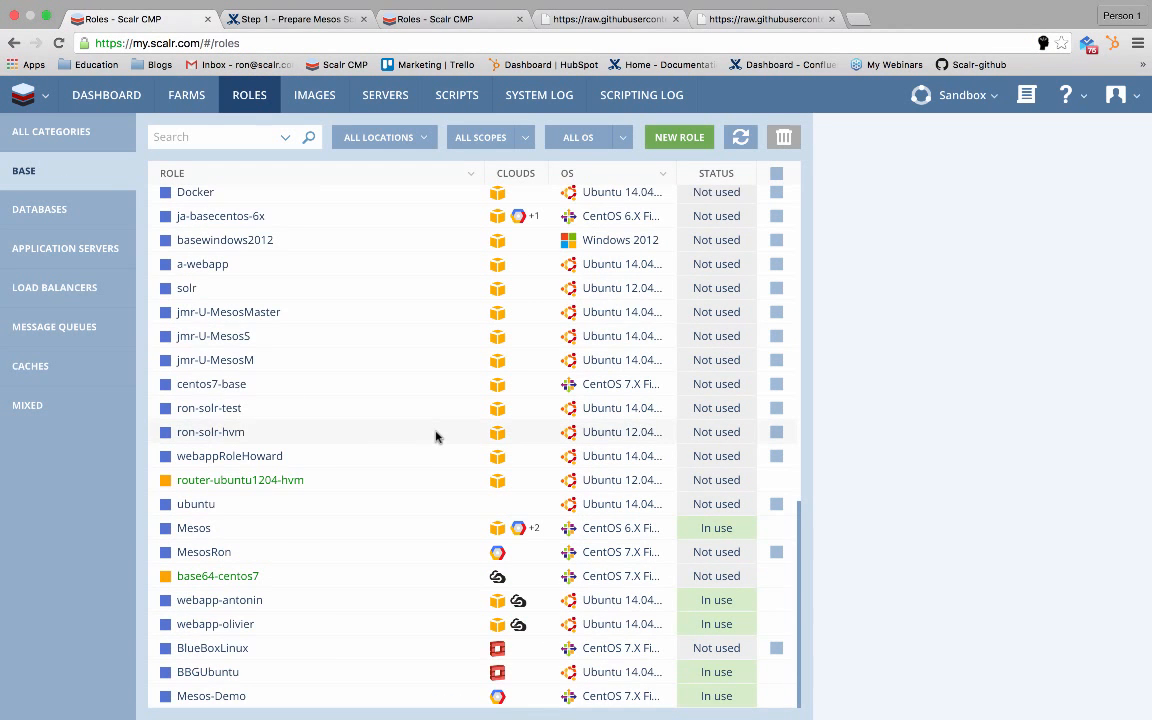
{"action": "left_click", "coordinate": [284, 673]}
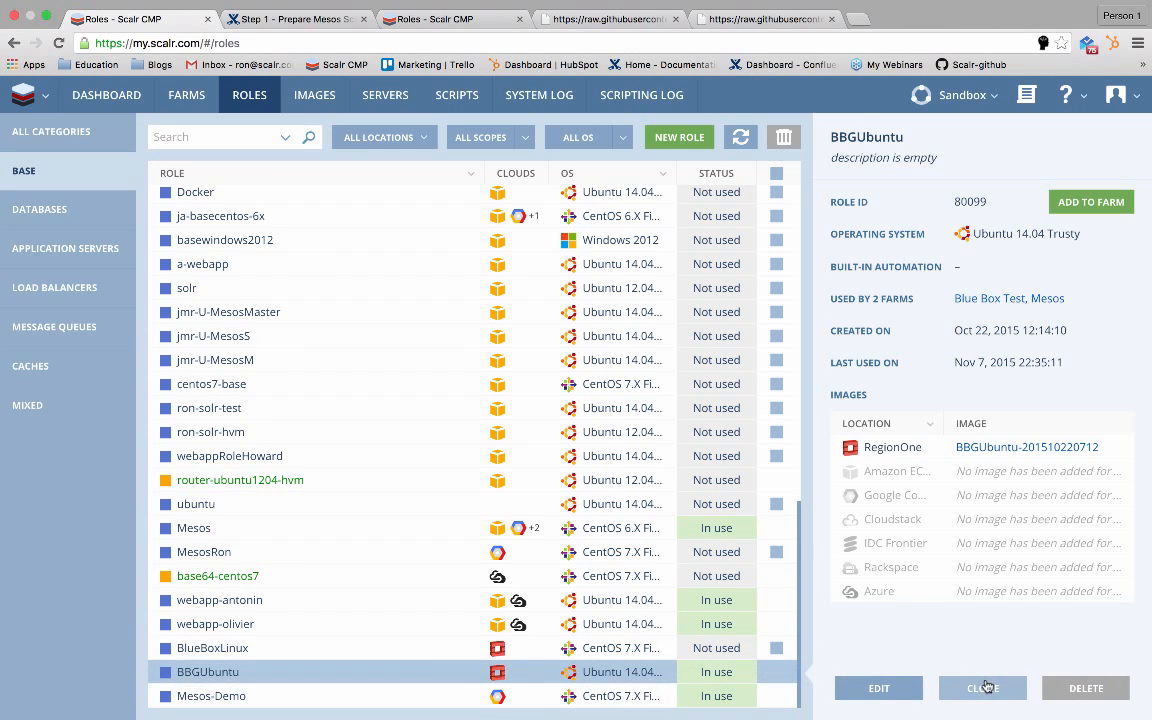
{"action": "left_click", "coordinate": [983, 688]}
{"action": "type", "text": "Mesos-Role"}
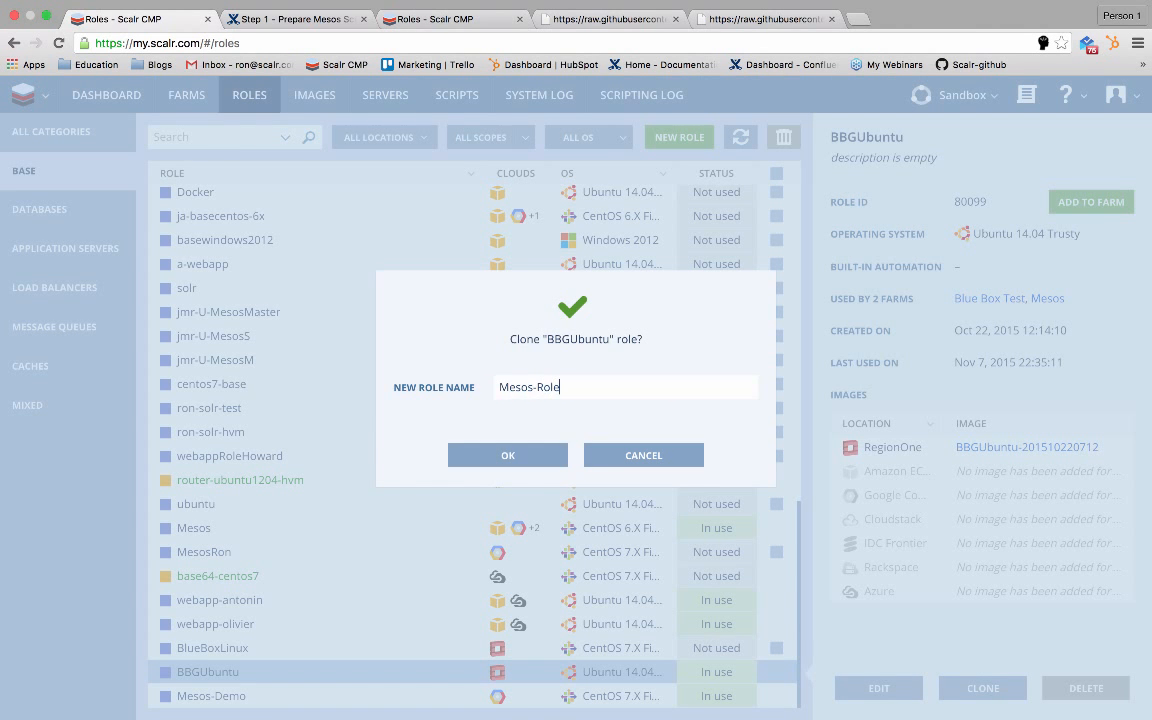
{"action": "left_click", "coordinate": [472, 456]}
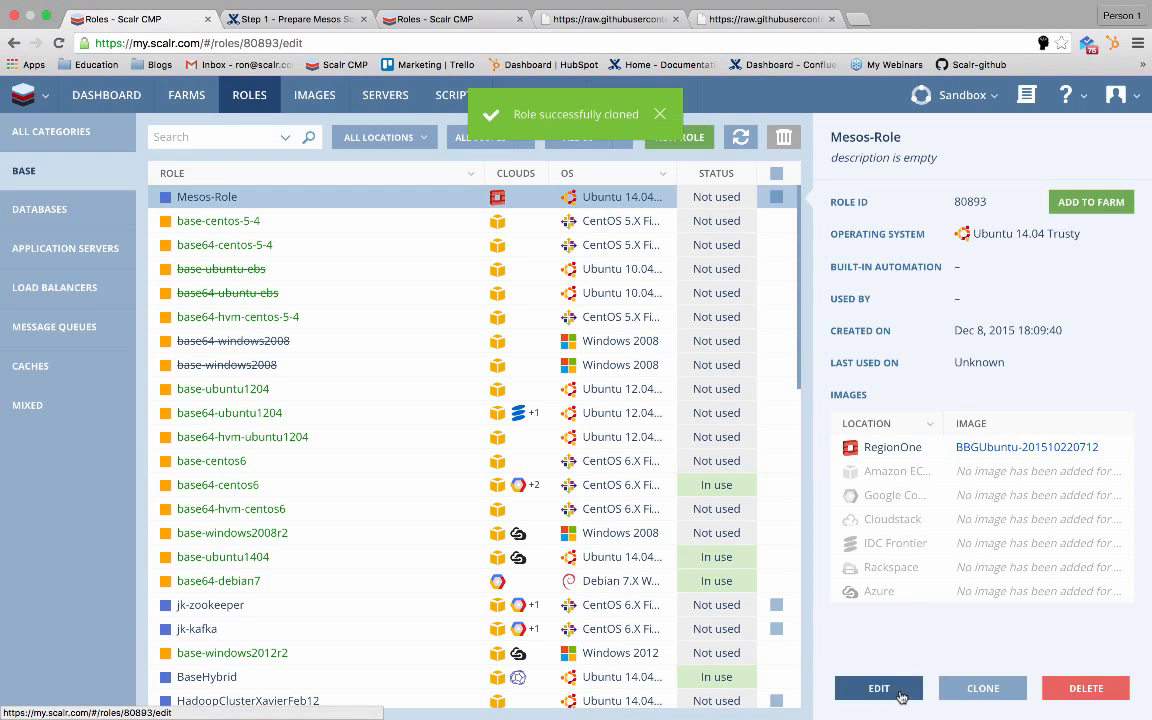
Open the Mesos-Role role for editing, show its orchestration rules and dismiss the notification.
{"action": "left_click", "coordinate": [885, 686]}
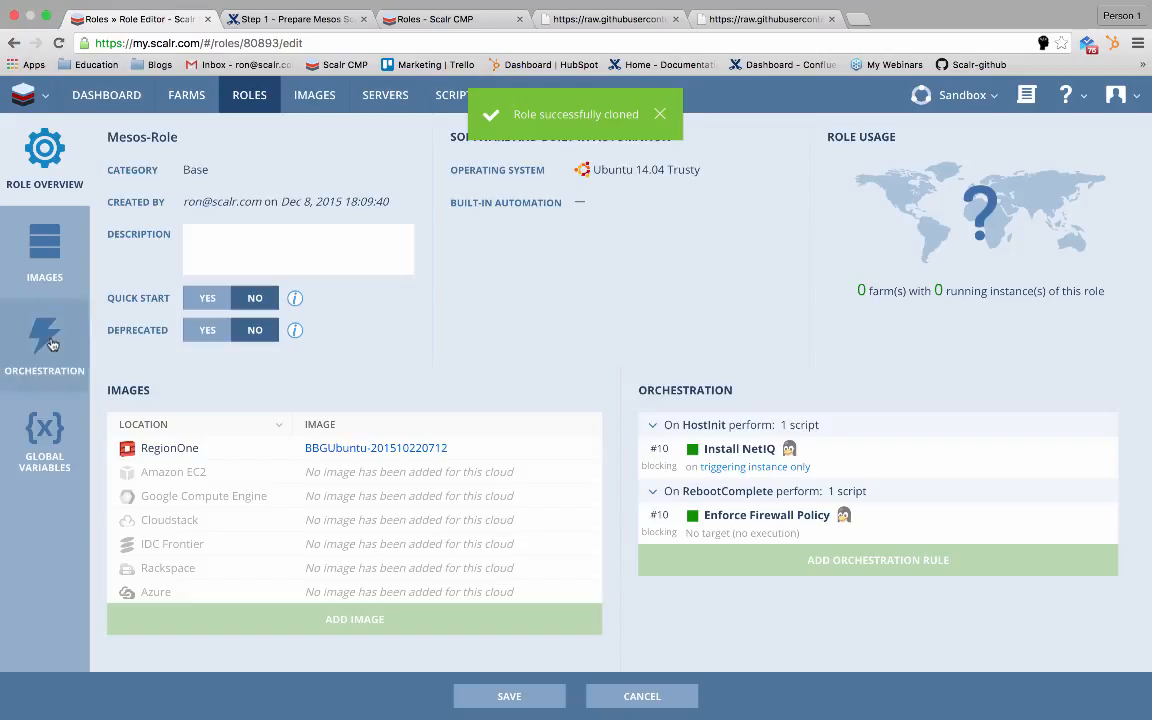
{"action": "left_click", "coordinate": [52, 344]}
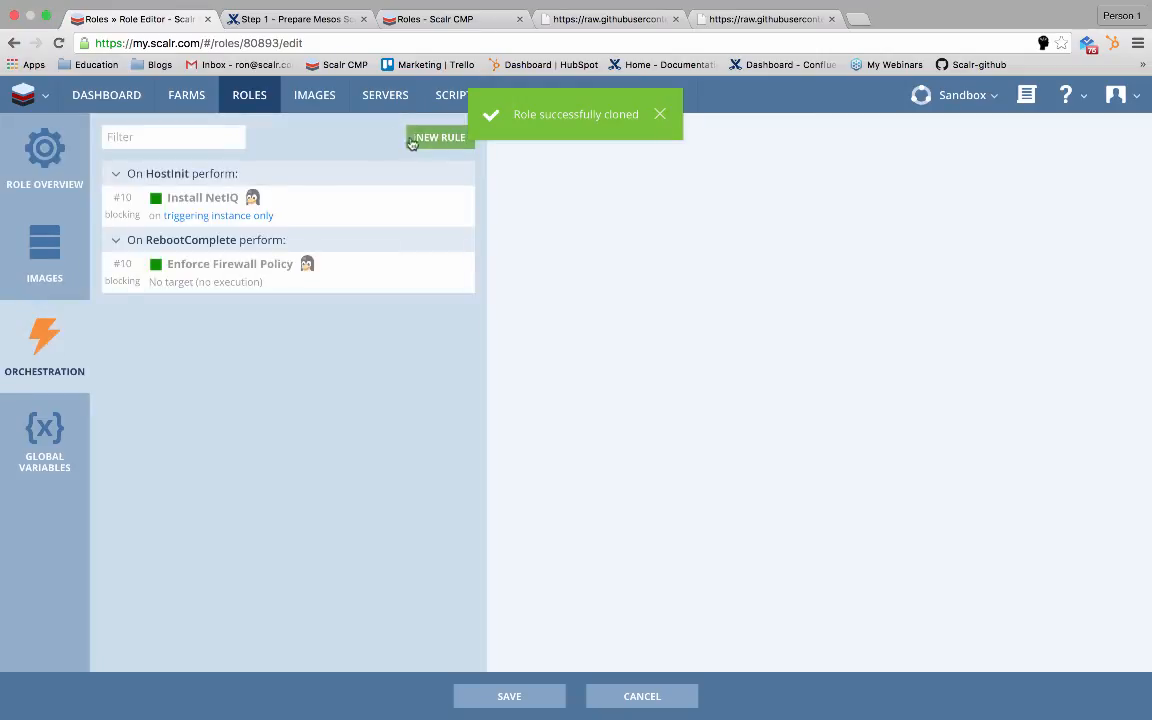
{"action": "left_click", "coordinate": [659, 114]}
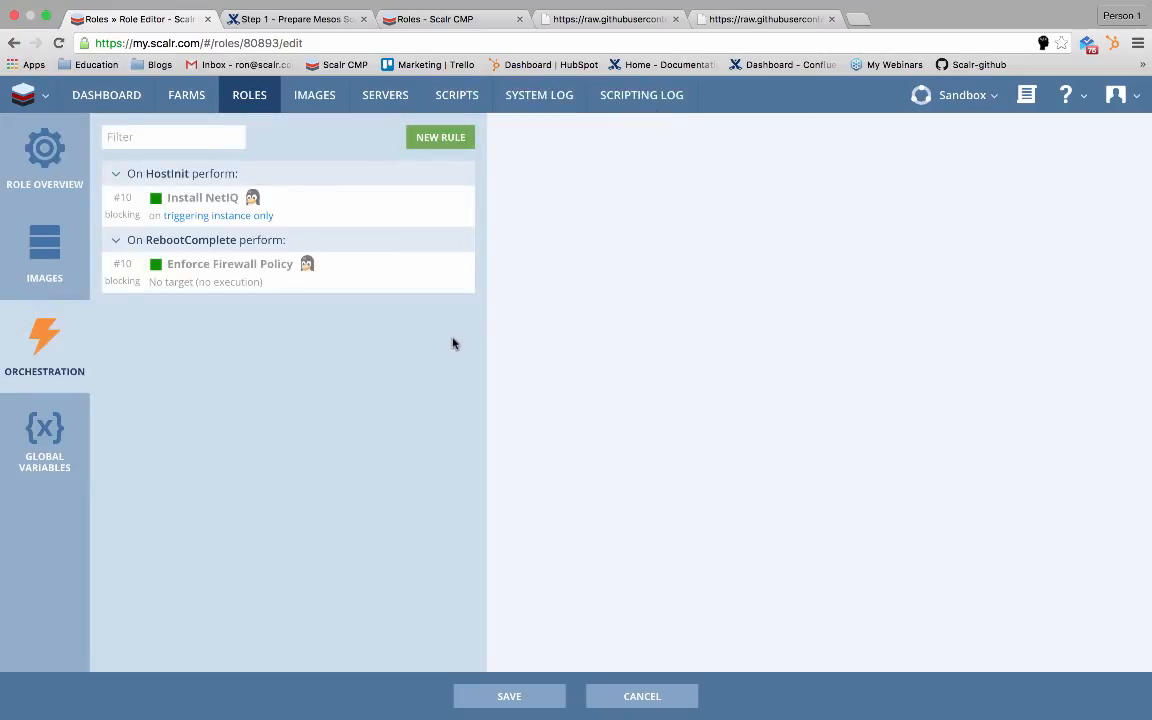
Add an orchestration rule that runs the Install Mesos script on BeforeHostUp, targeting the triggering instance only.
{"action": "left_click", "coordinate": [418, 142]}
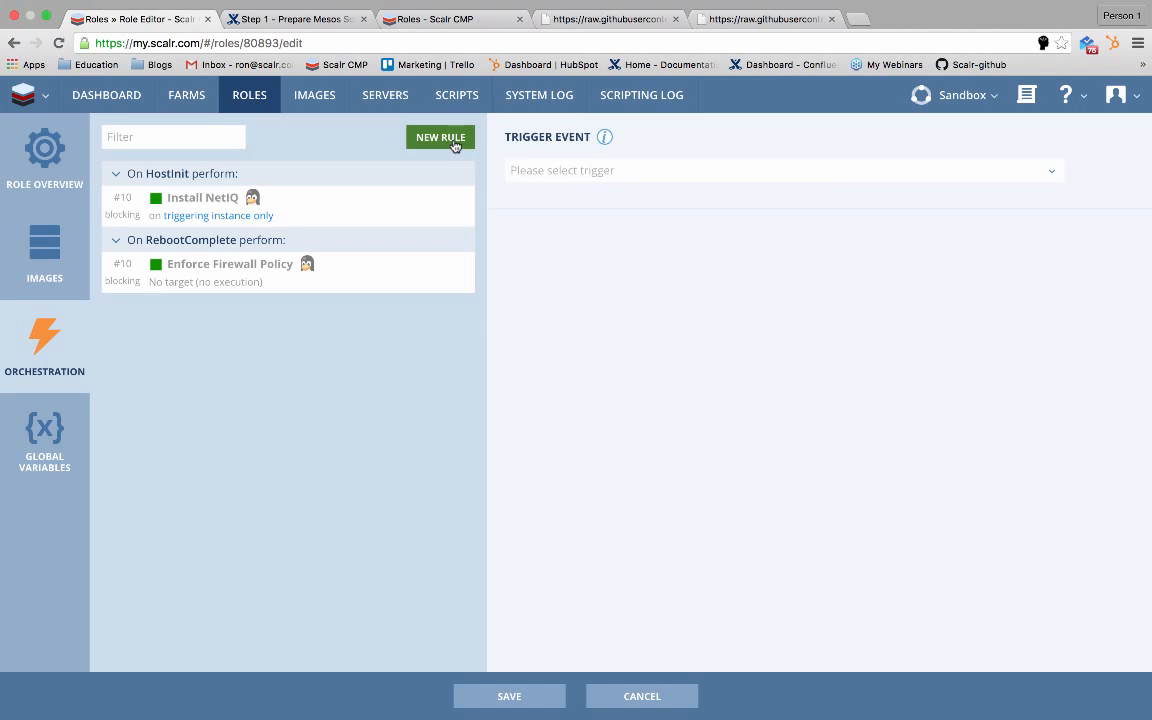
{"action": "left_click", "coordinate": [621, 170]}
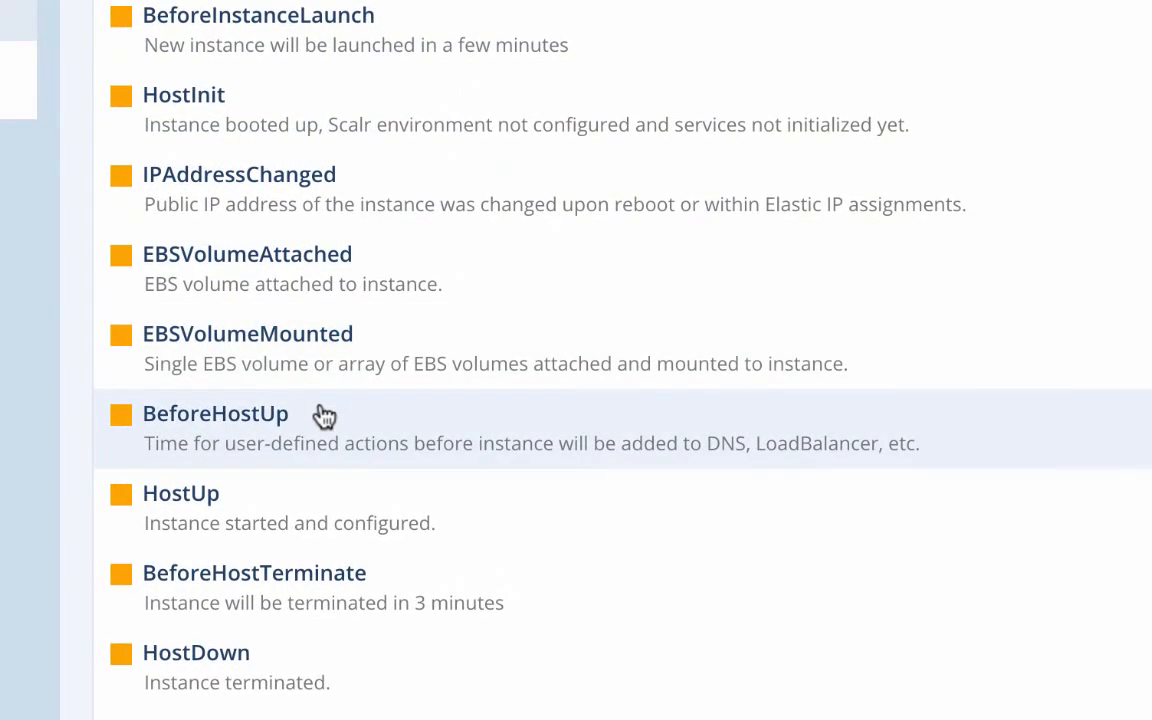
{"action": "left_click", "coordinate": [590, 443]}
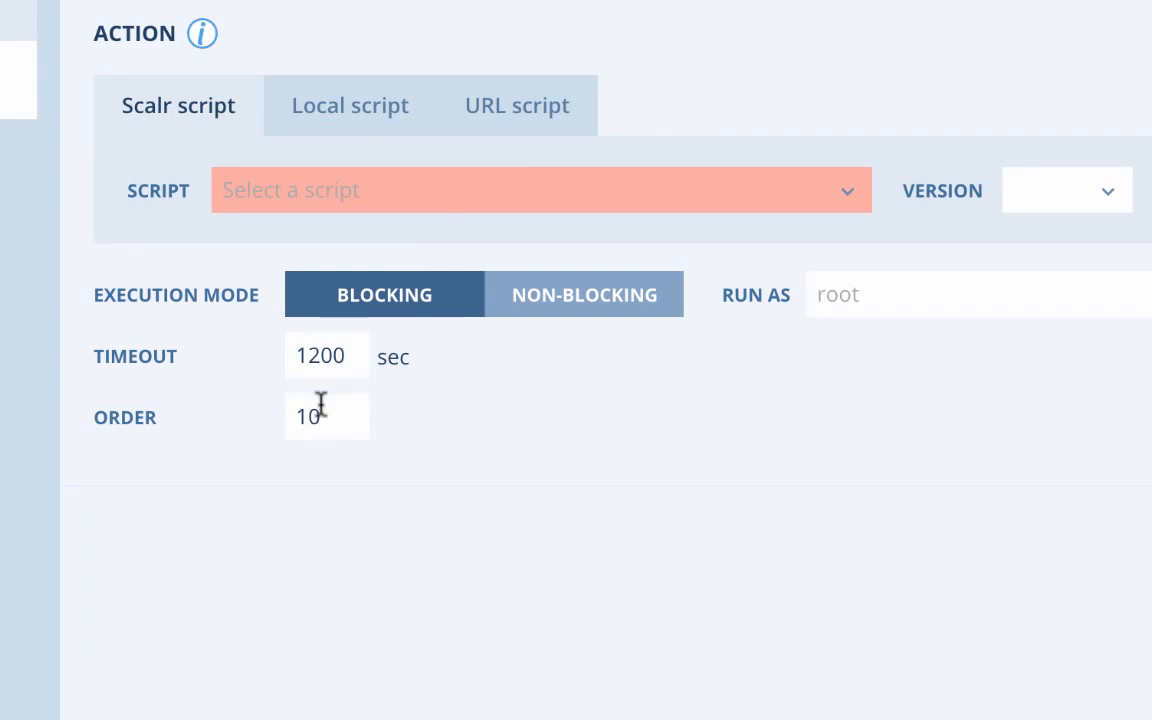
{"action": "left_click", "coordinate": [782, 177]}
{"action": "type", "text": "in"}
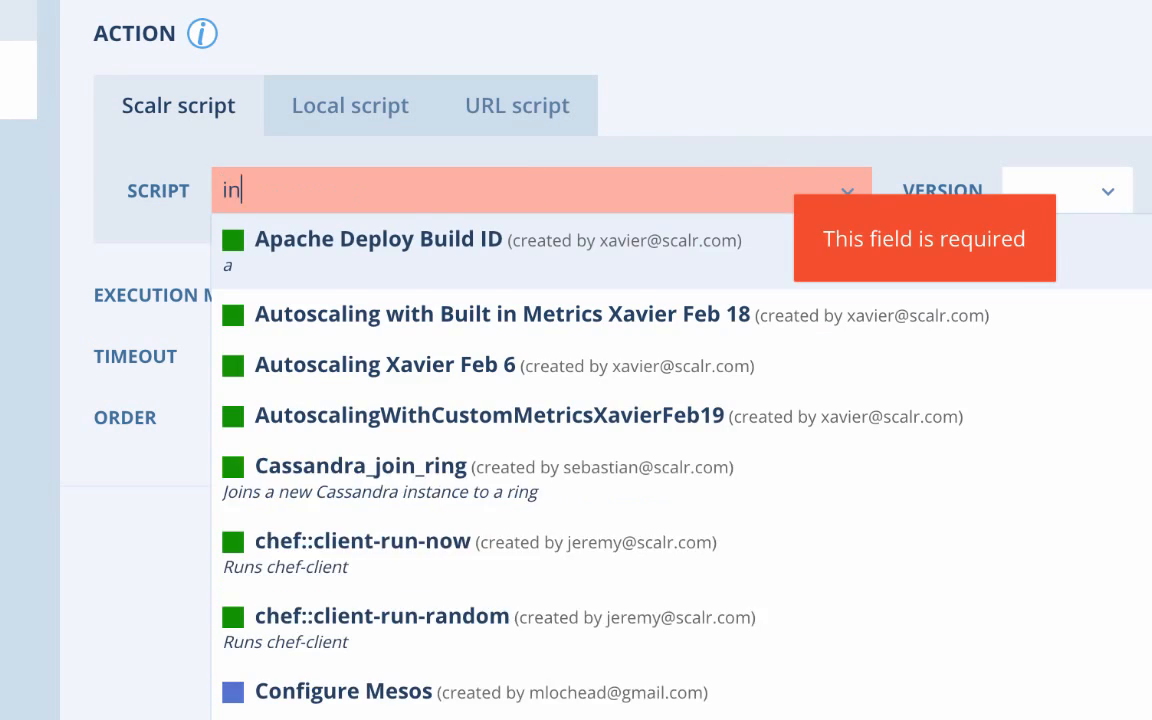
{"action": "type", "text": "stall me"}
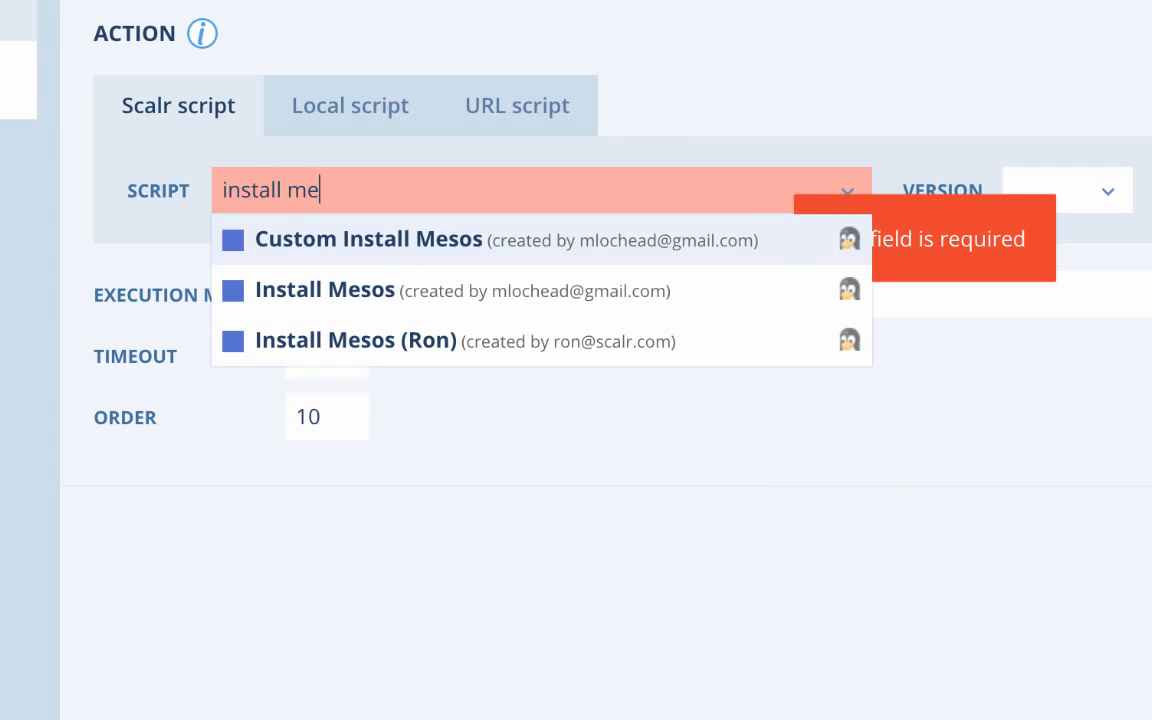
{"action": "left_click", "coordinate": [584, 292]}
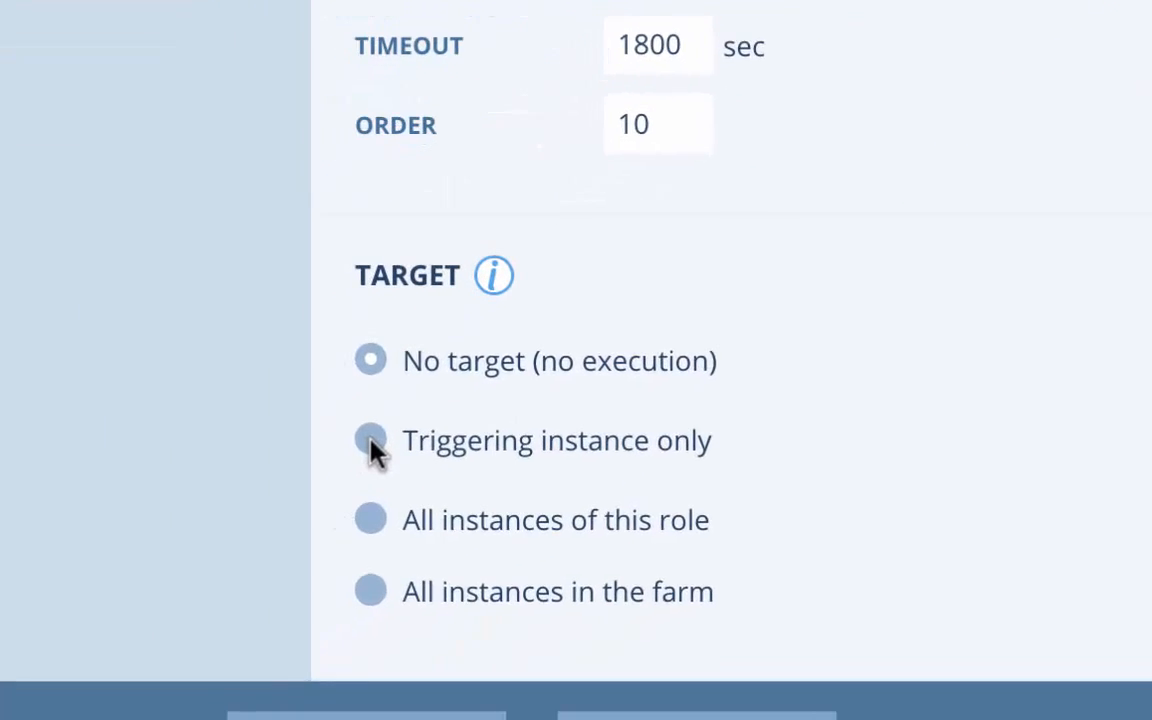
{"action": "left_click", "coordinate": [370, 441]}
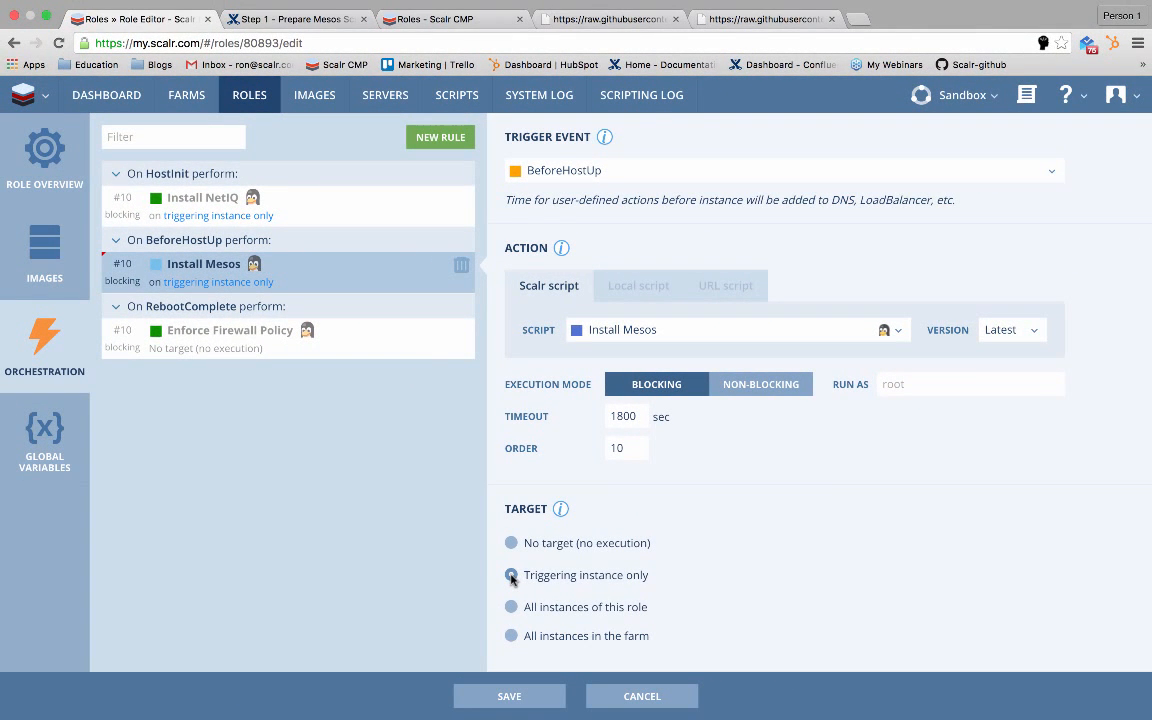
Add an orchestration rule that runs the Configure Mesos script on HostUp, targeting all instances in the farm.
{"action": "left_click", "coordinate": [441, 140]}
{"action": "left_click", "coordinate": [604, 168]}
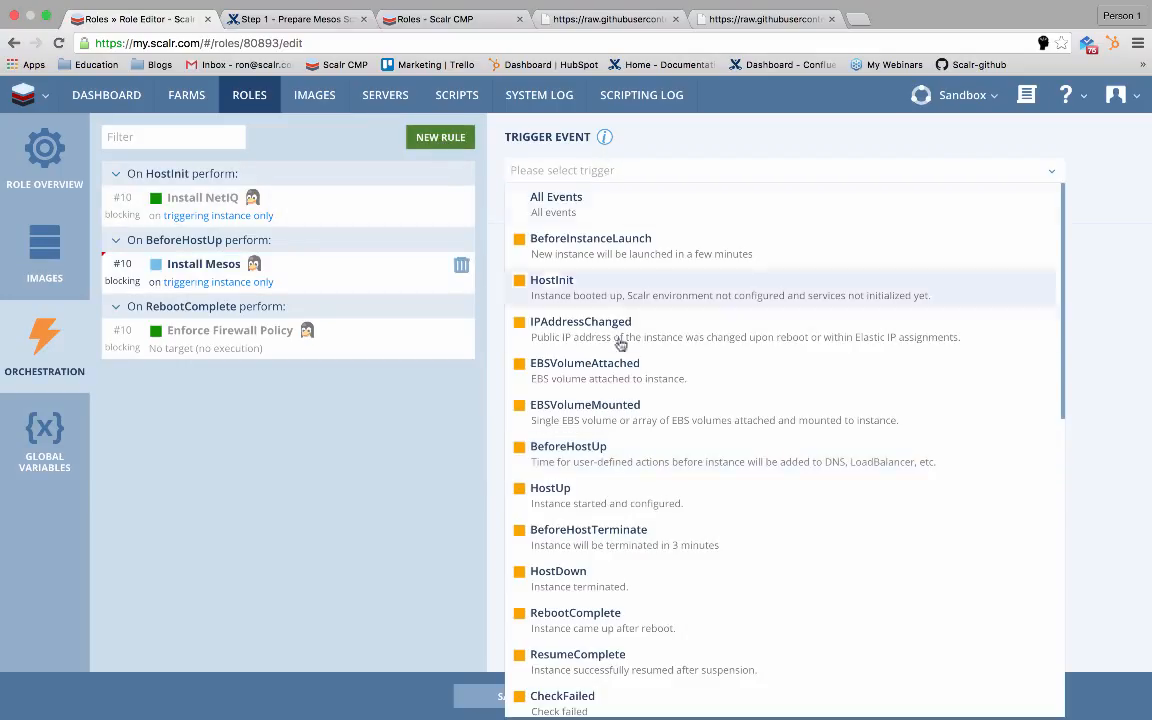
{"action": "left_click", "coordinate": [609, 512]}
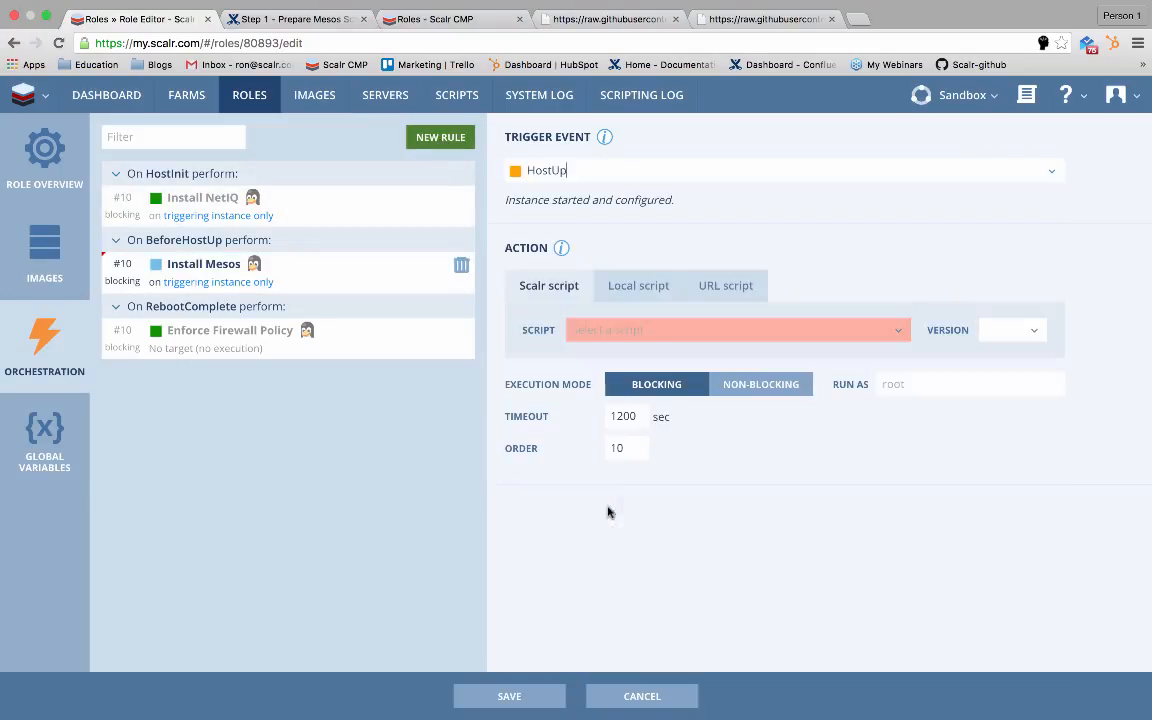
{"action": "left_click", "coordinate": [660, 332]}
{"action": "type", "text": "confi"}
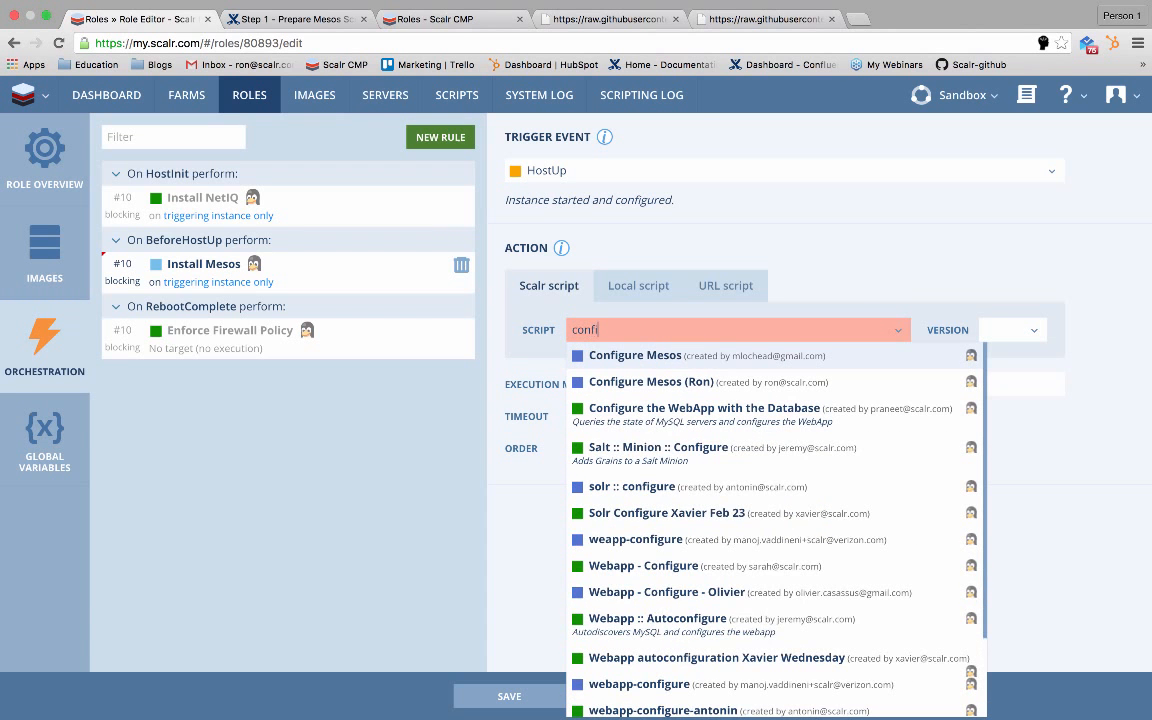
{"action": "key", "text": "Return"}
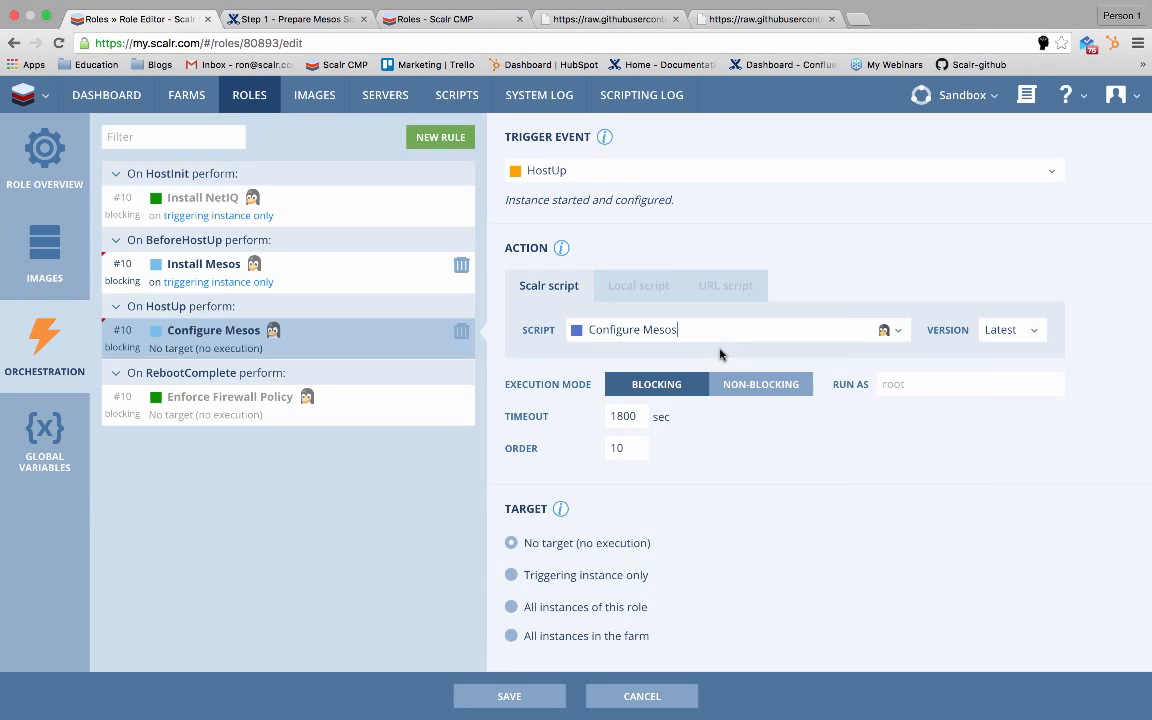
{"action": "left_click", "coordinate": [510, 635]}
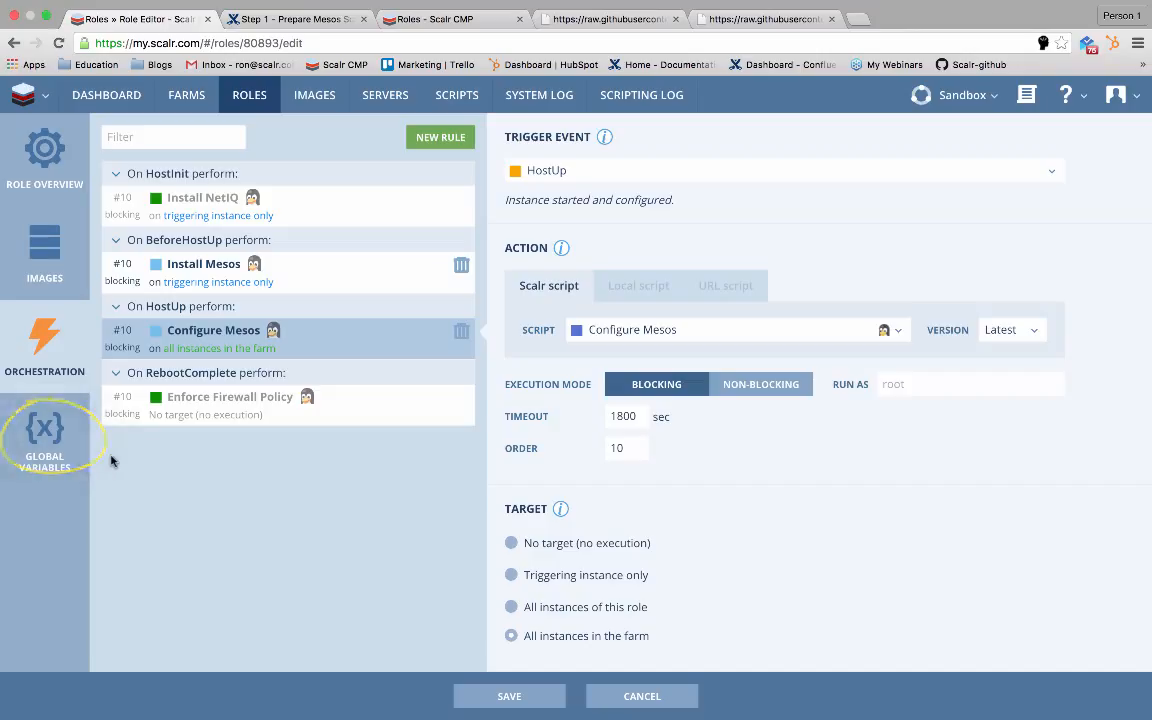
Add a global variable MESOS_ROLE to the Mesos-Role role, flagged as required at a lower scope with value SLAVE, and save the role.
{"action": "left_click", "coordinate": [44, 423]}
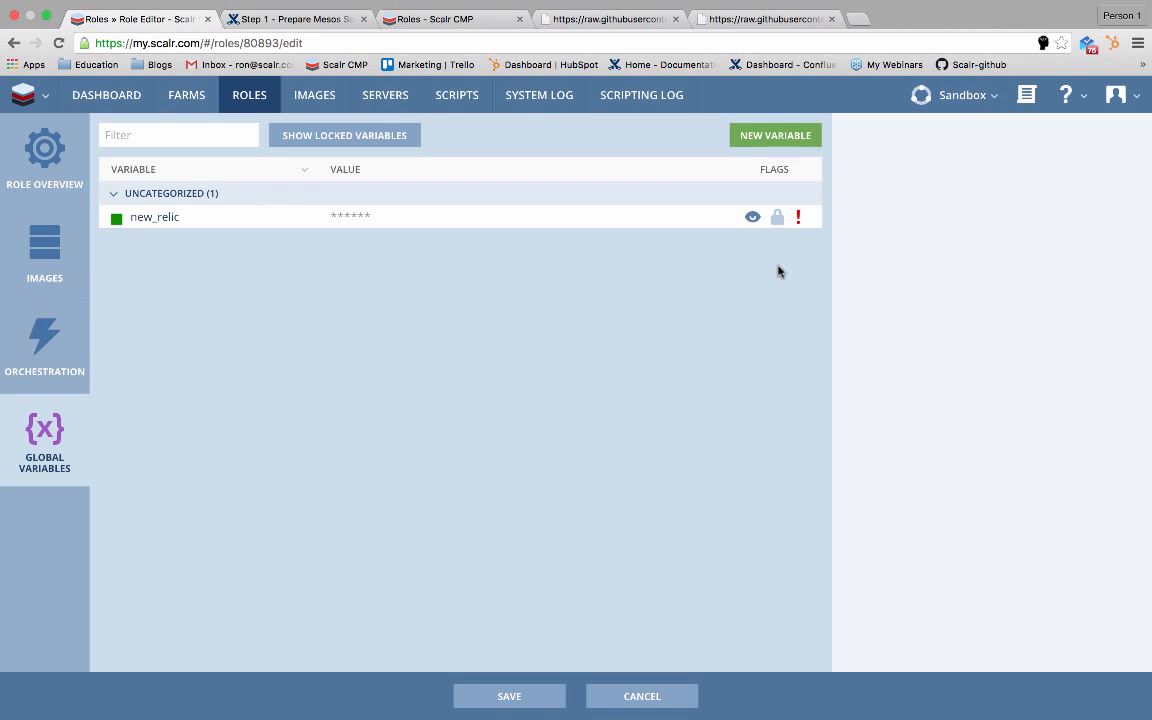
{"action": "left_click", "coordinate": [808, 134]}
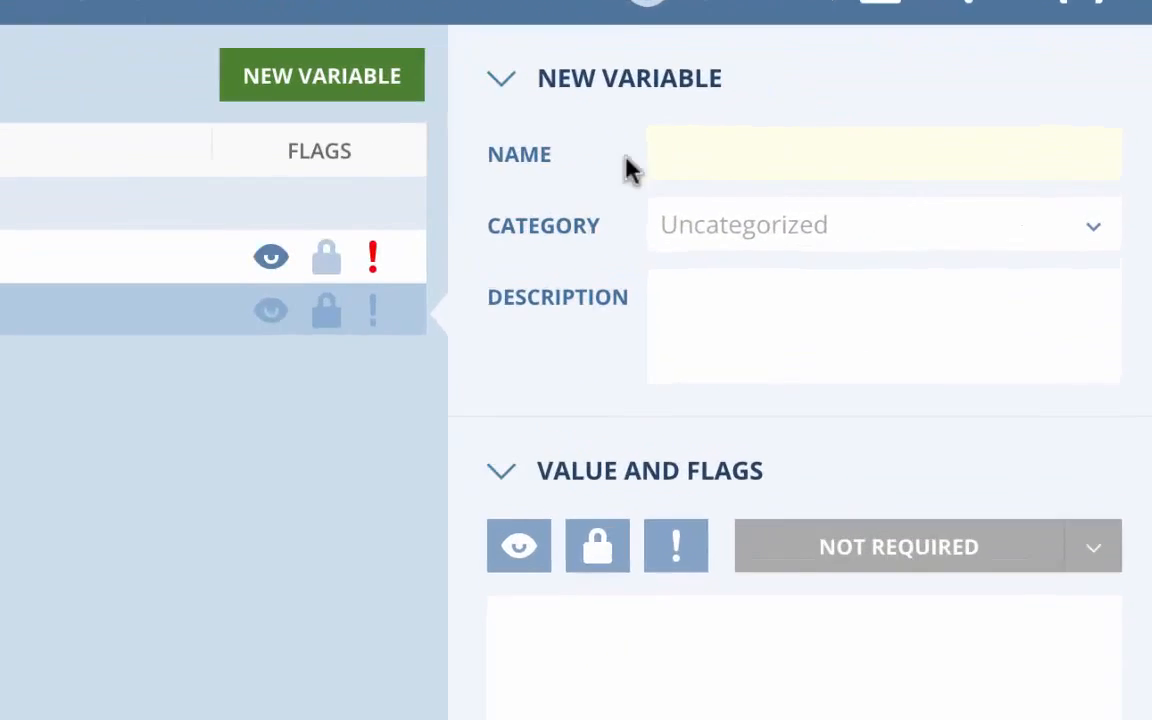
{"action": "type", "text": "MESOS_"}
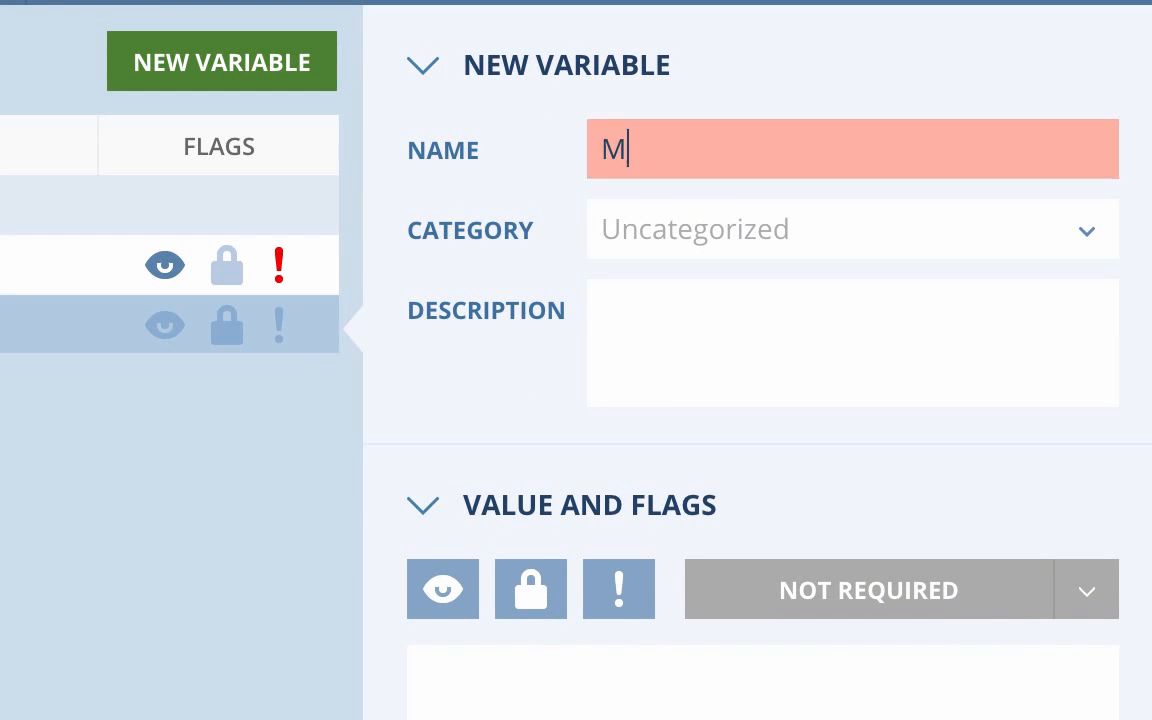
{"action": "type", "text": "ROLE"}
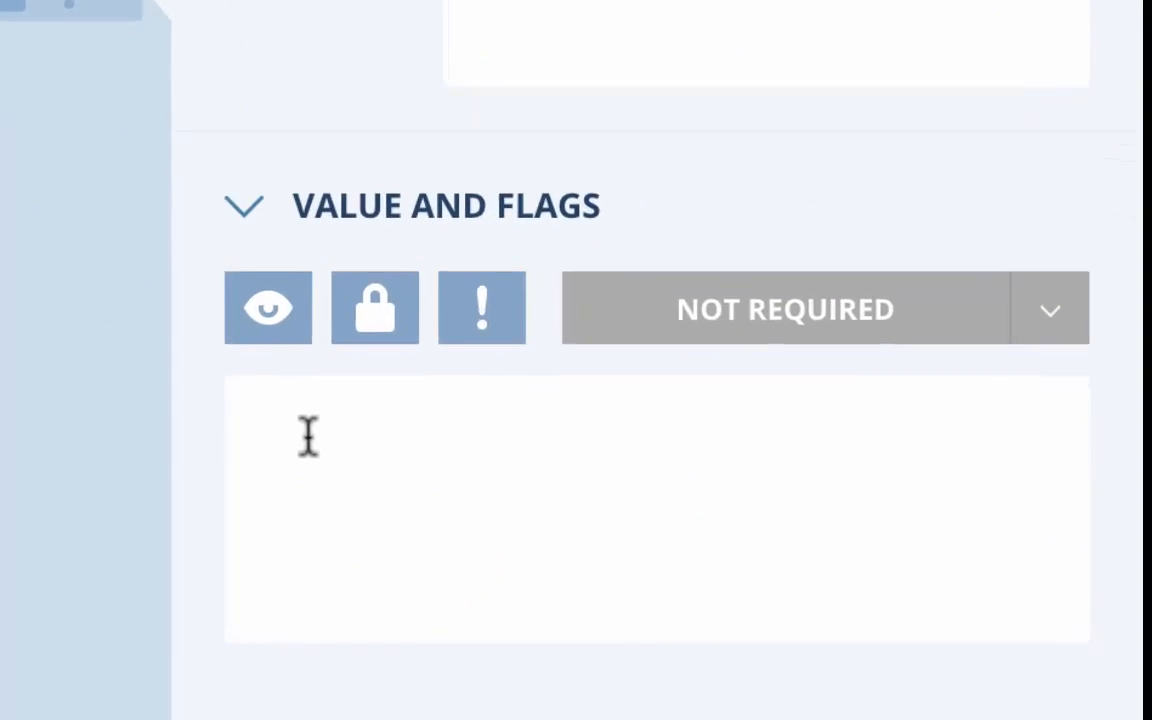
{"action": "left_click", "coordinate": [308, 435]}
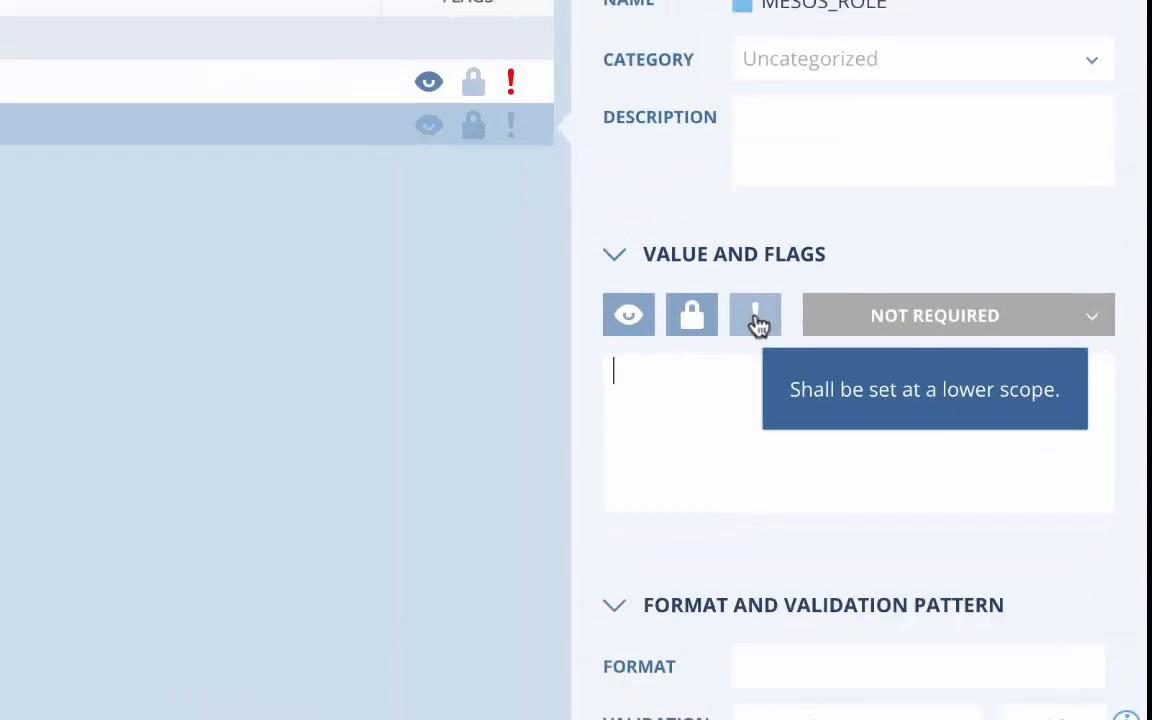
{"action": "left_click", "coordinate": [757, 320]}
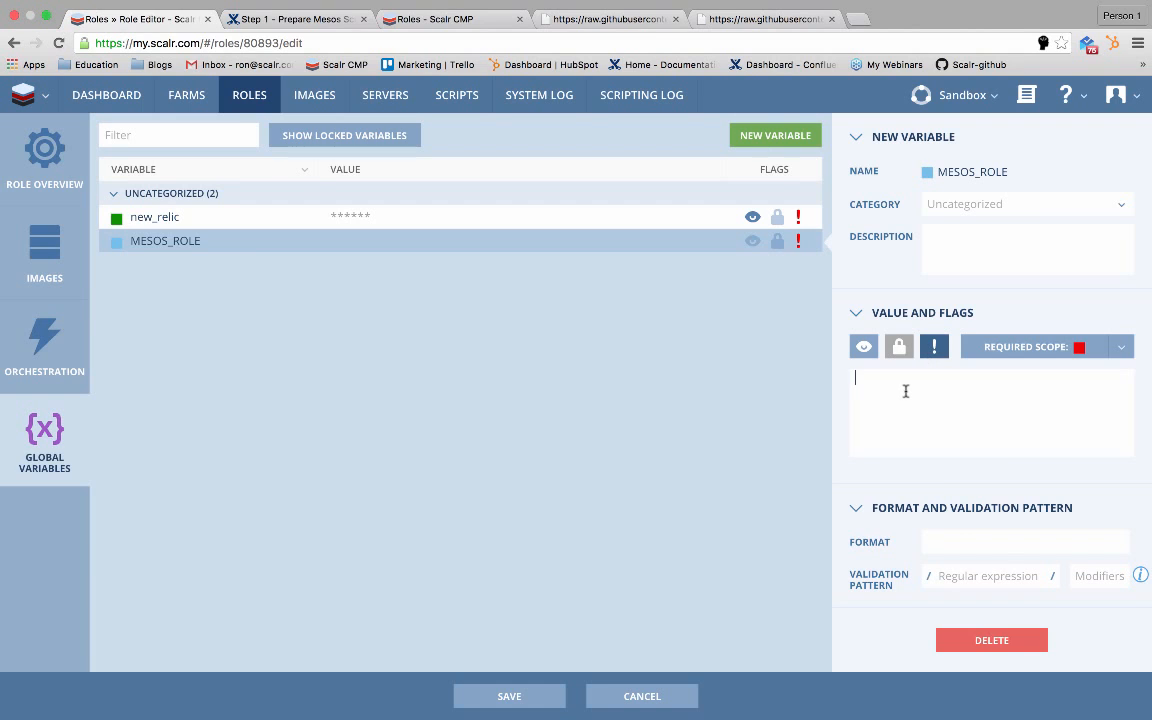
{"action": "type", "text": "SLAVE"}
{"action": "left_click", "coordinate": [514, 694]}
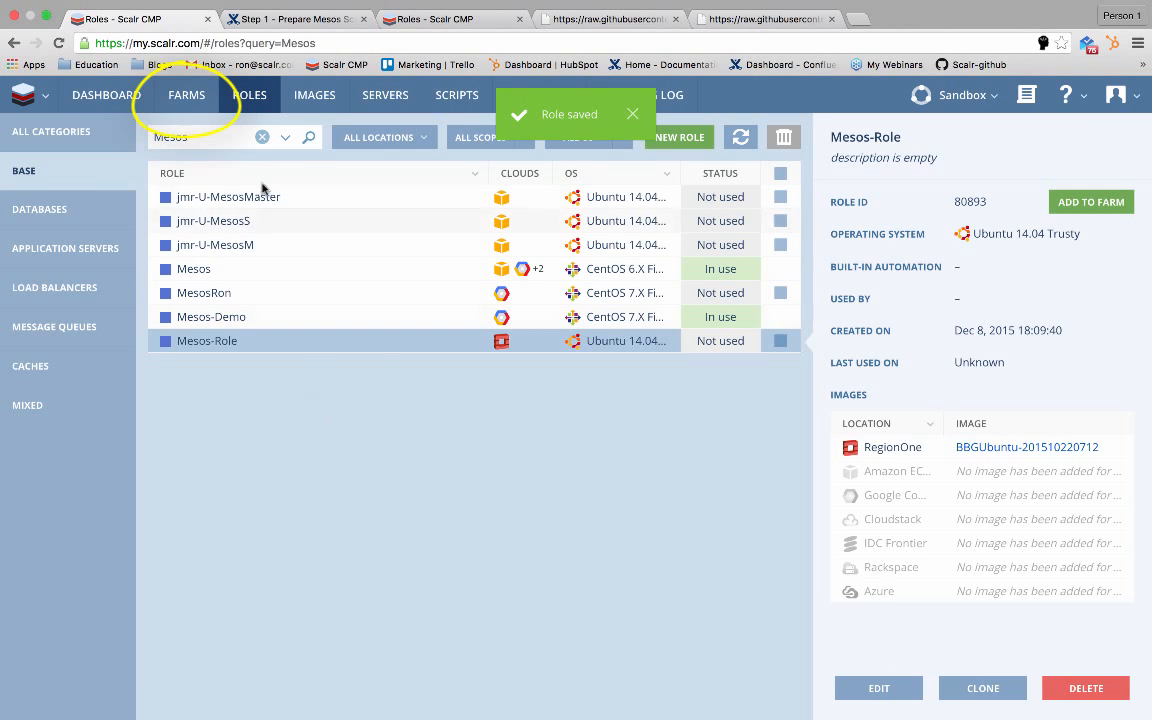
Start a new farm named BLUEBOX MESOS CLUSTER with the Demo project, sequential launch order and the Scalr Ops team.
{"action": "left_click", "coordinate": [184, 91]}
{"action": "left_click", "coordinate": [800, 129]}
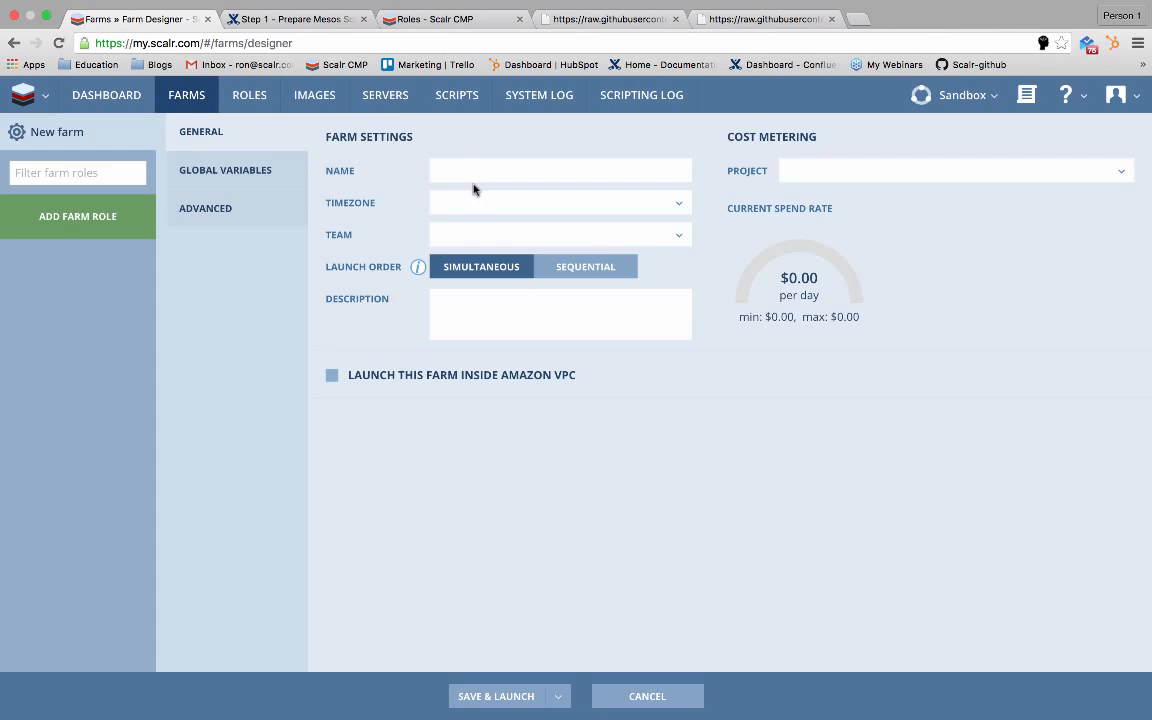
{"action": "left_click", "coordinate": [456, 163]}
{"action": "type", "text": "BLUEB"}
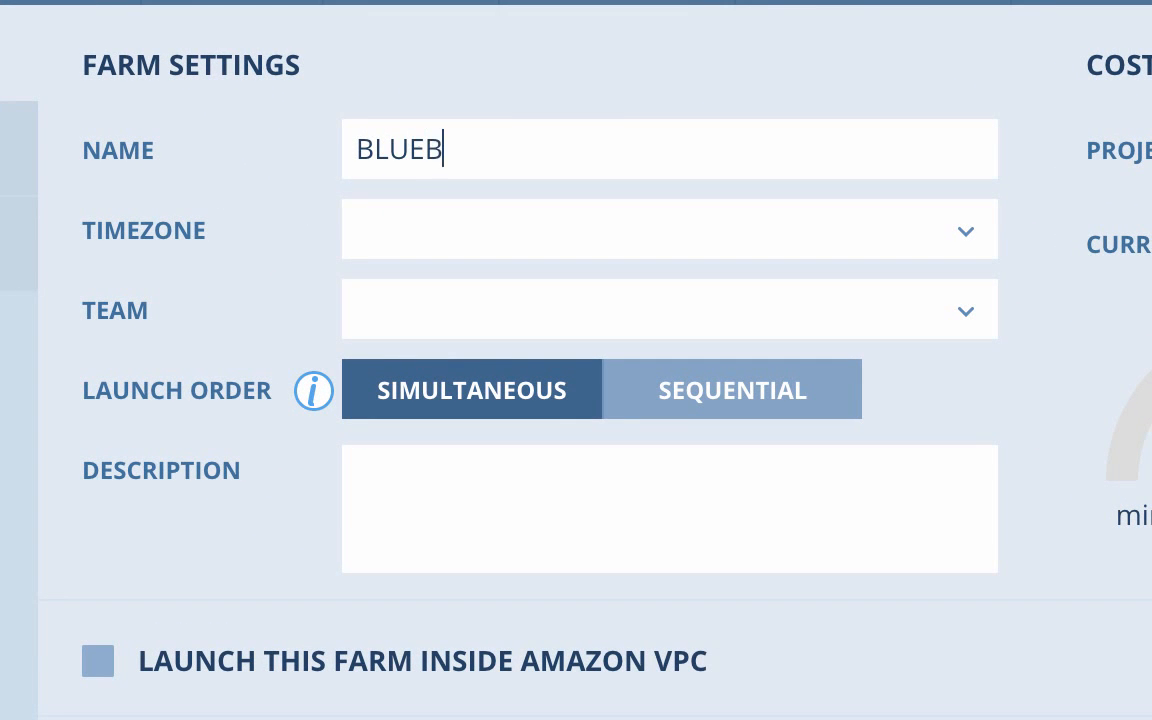
{"action": "type", "text": "OX MESOS CLUSTER"}
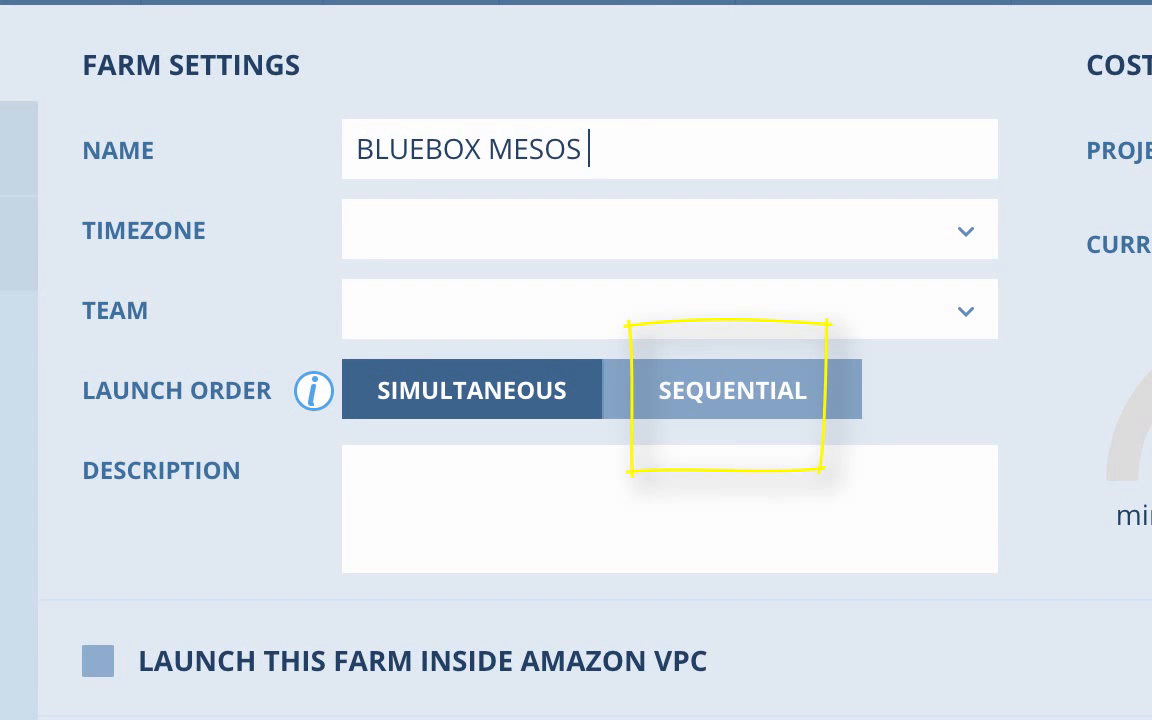
{"action": "left_click", "coordinate": [665, 405]}
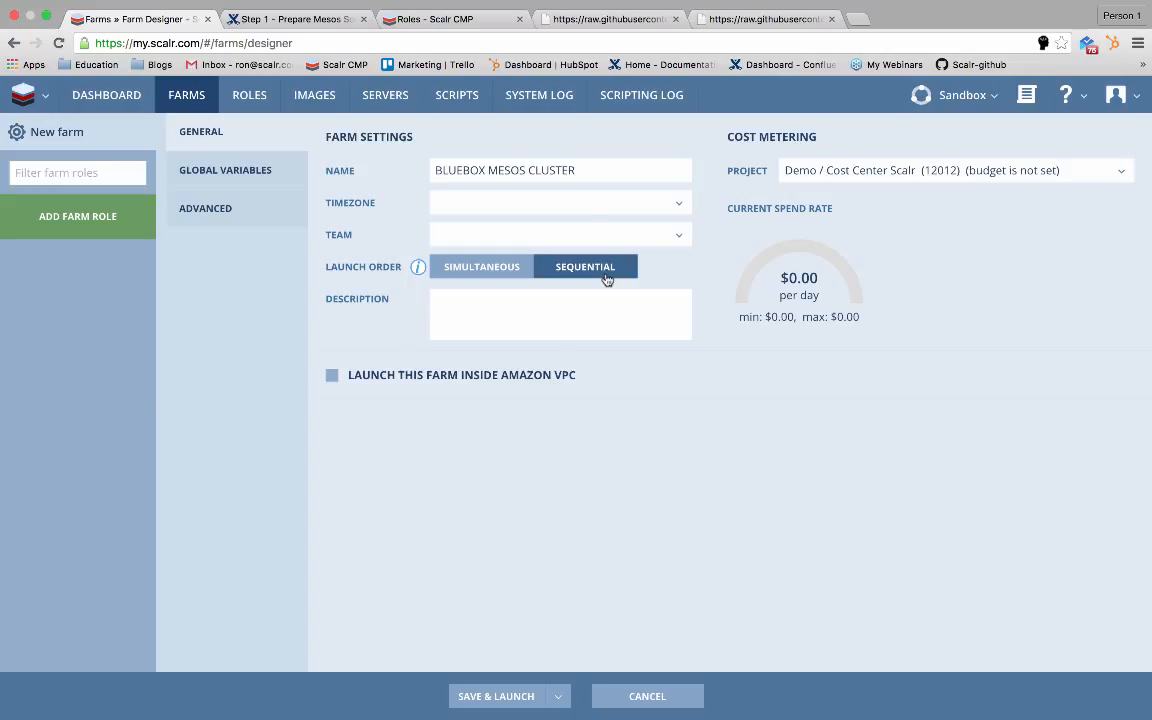
{"action": "left_click", "coordinate": [541, 234]}
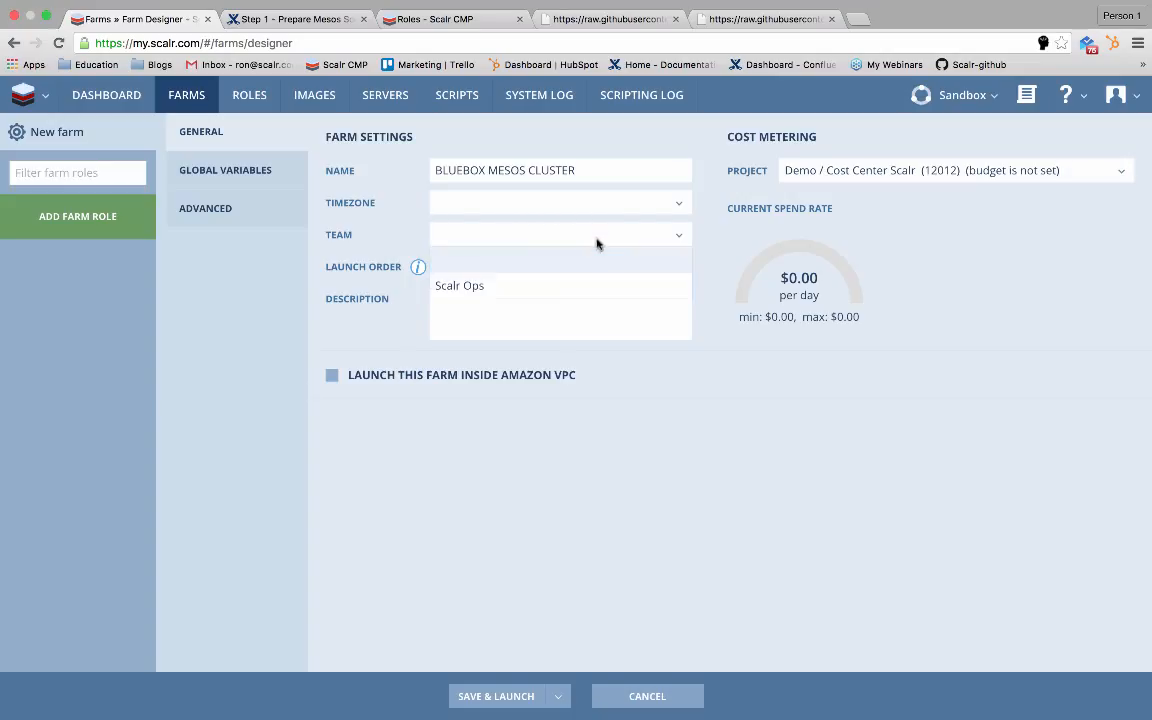
{"action": "left_click", "coordinate": [570, 286]}
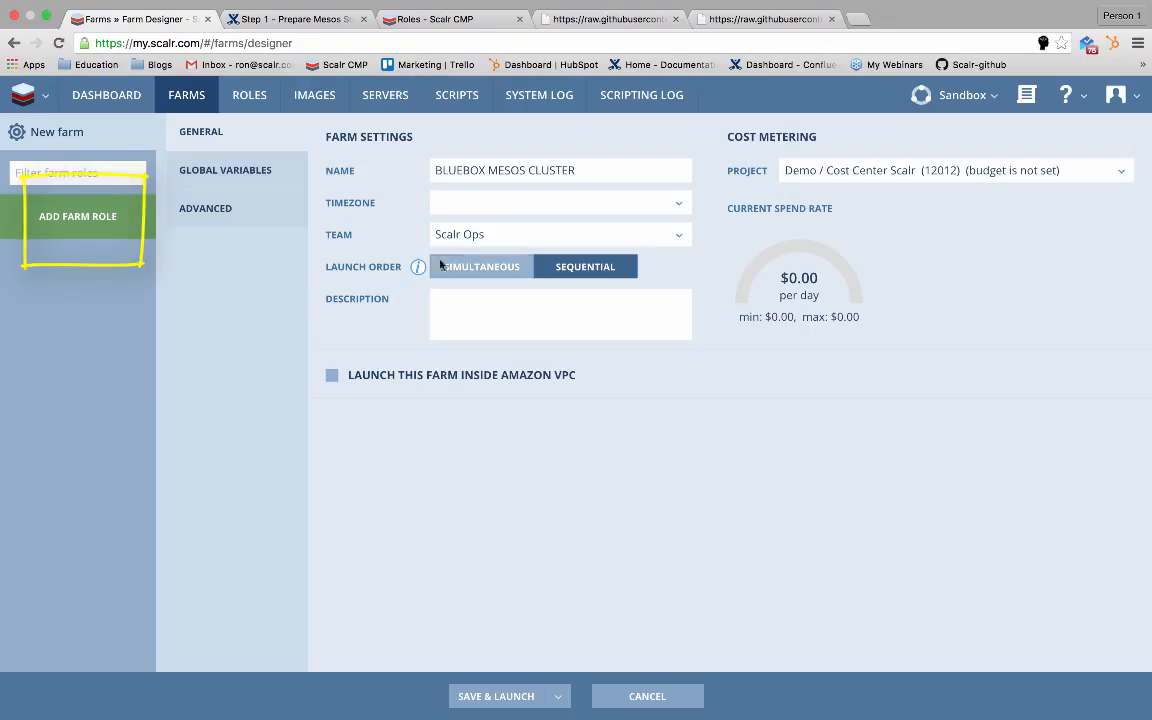
Add the Mesos-Role role to the farm under the alias Mesos-Master.
{"action": "left_click", "coordinate": [128, 217]}
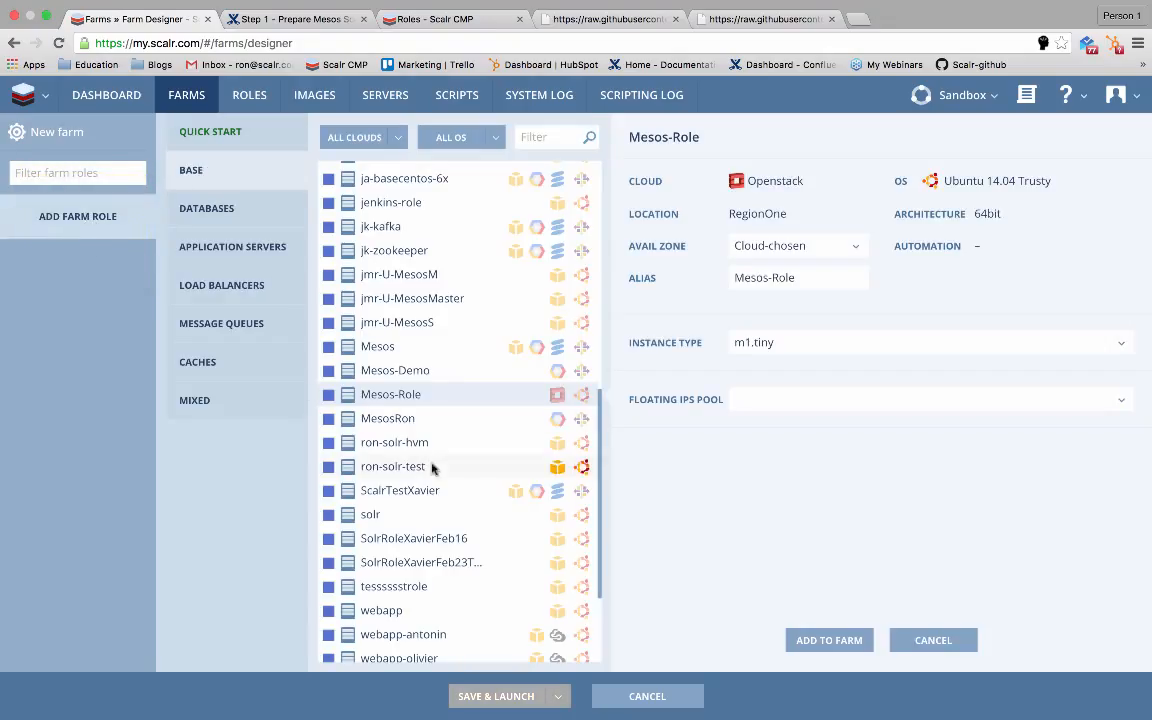
{"action": "triple_click", "coordinate": [815, 270]}
{"action": "type", "text": "Mesos"}
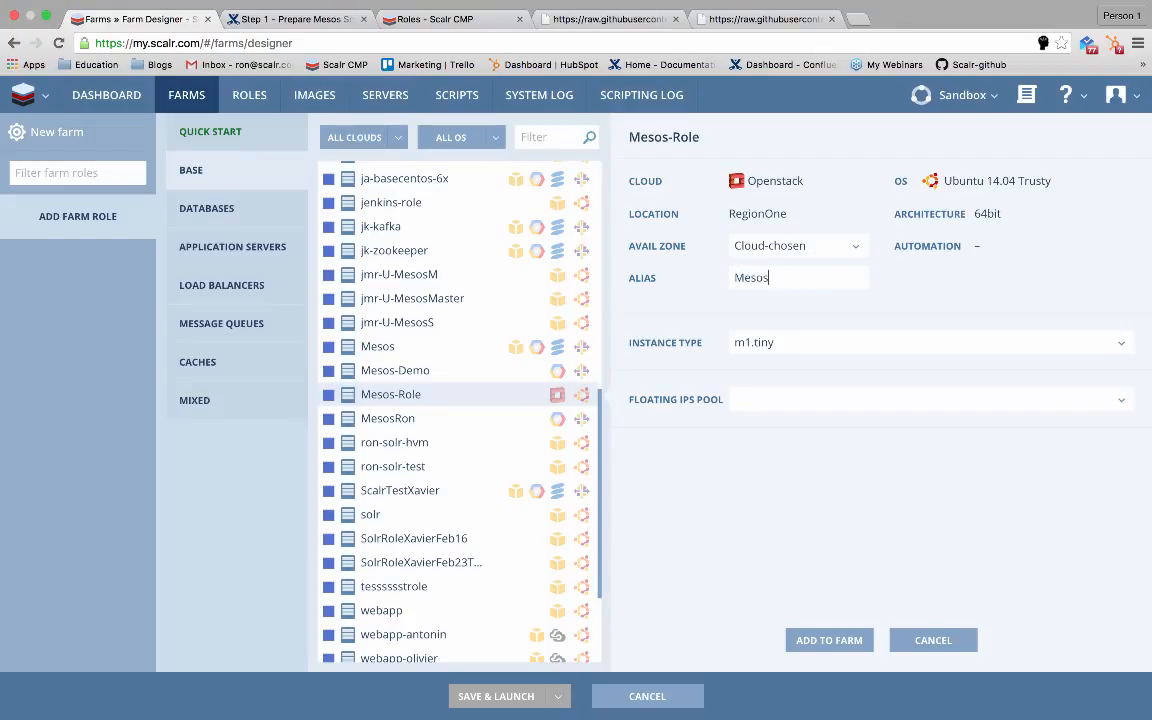
{"action": "type", "text": "-Master"}
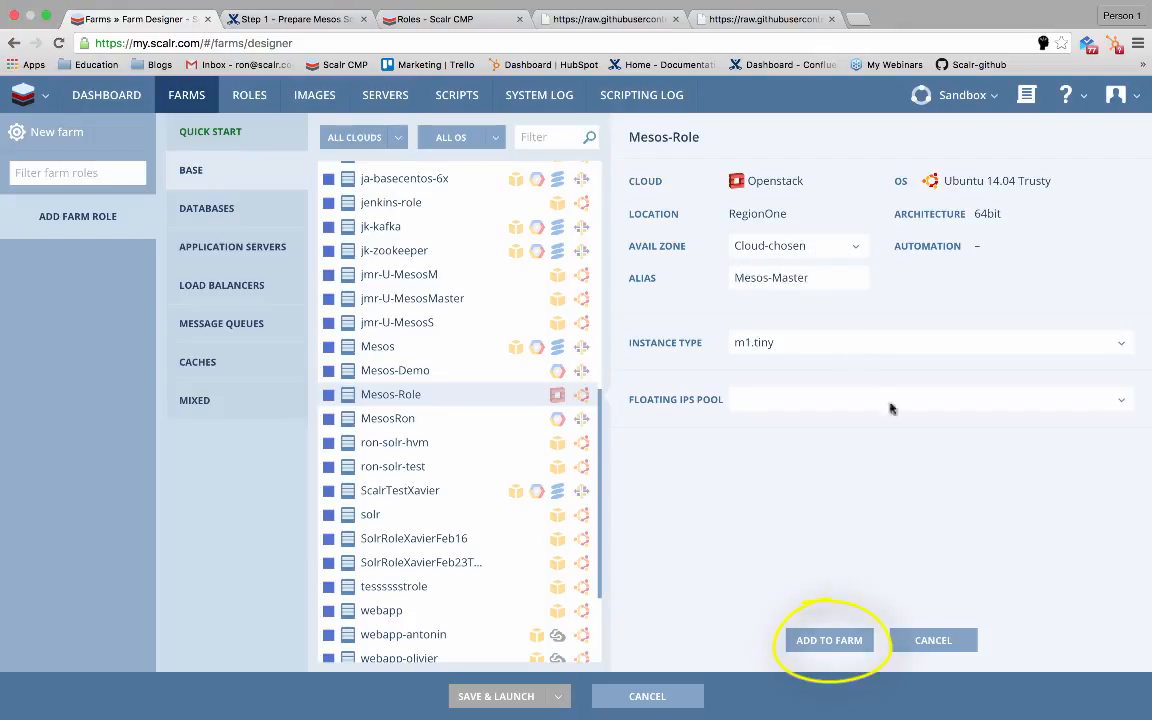
{"action": "left_click", "coordinate": [829, 640]}
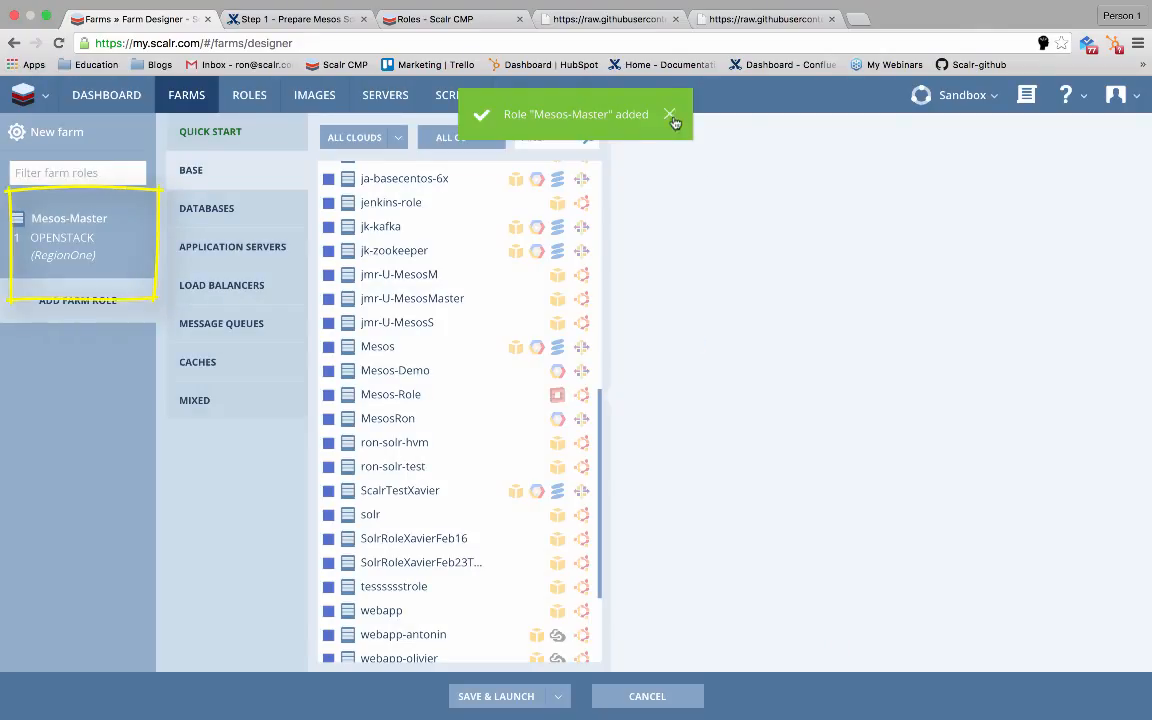
Set both the minimum and maximum instances of the Mesos-Master farm role to 3.
{"action": "left_click", "coordinate": [115, 235]}
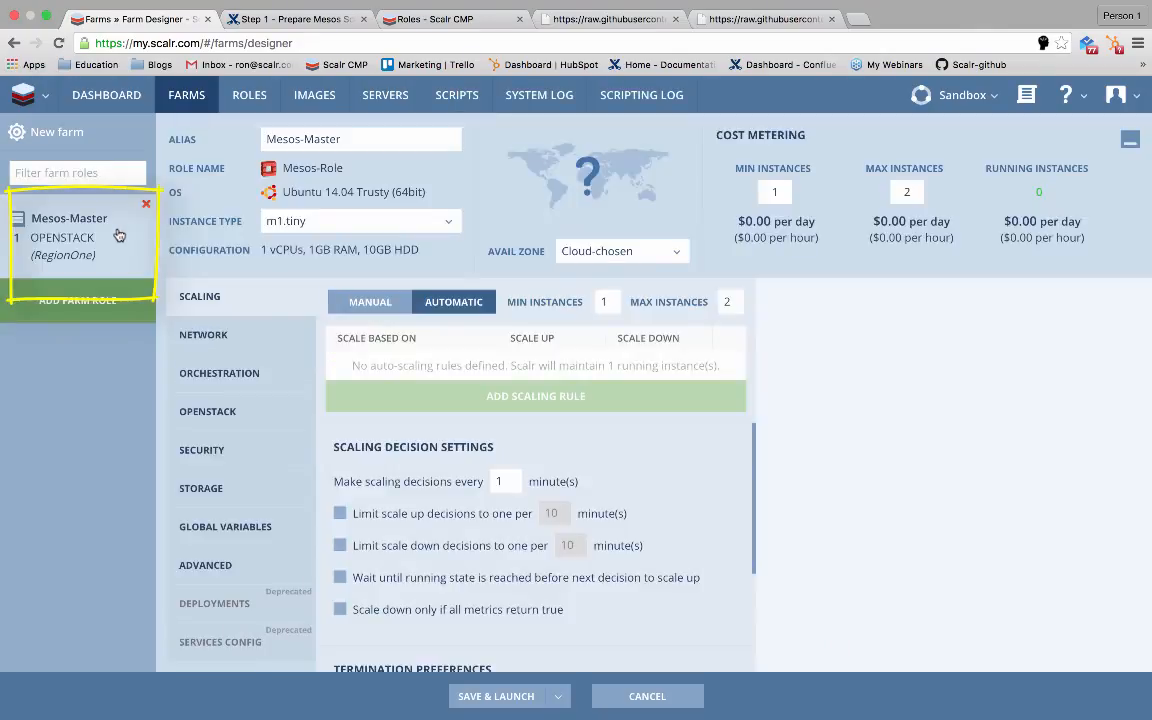
{"action": "double_click", "coordinate": [604, 300]}
{"action": "type", "text": "3"}
{"action": "double_click", "coordinate": [727, 301]}
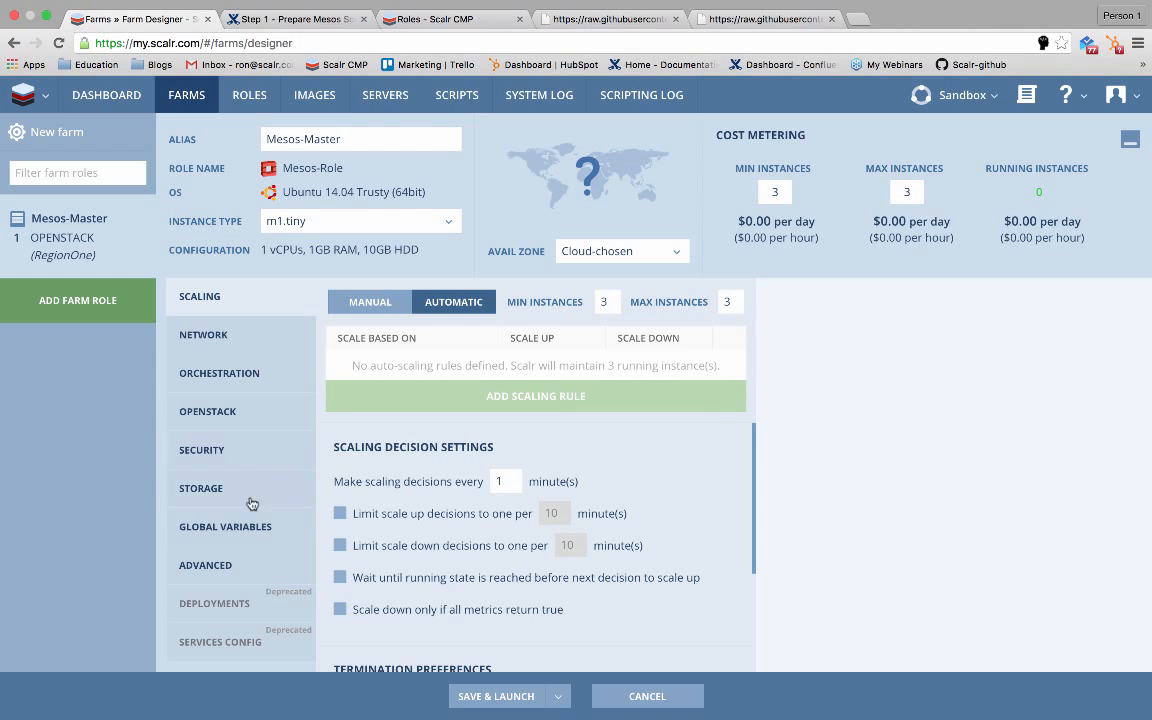
Override the MESOS_ROLE global variable with the value MASTER for the Mesos-Master farm role.
{"action": "left_click", "coordinate": [240, 534]}
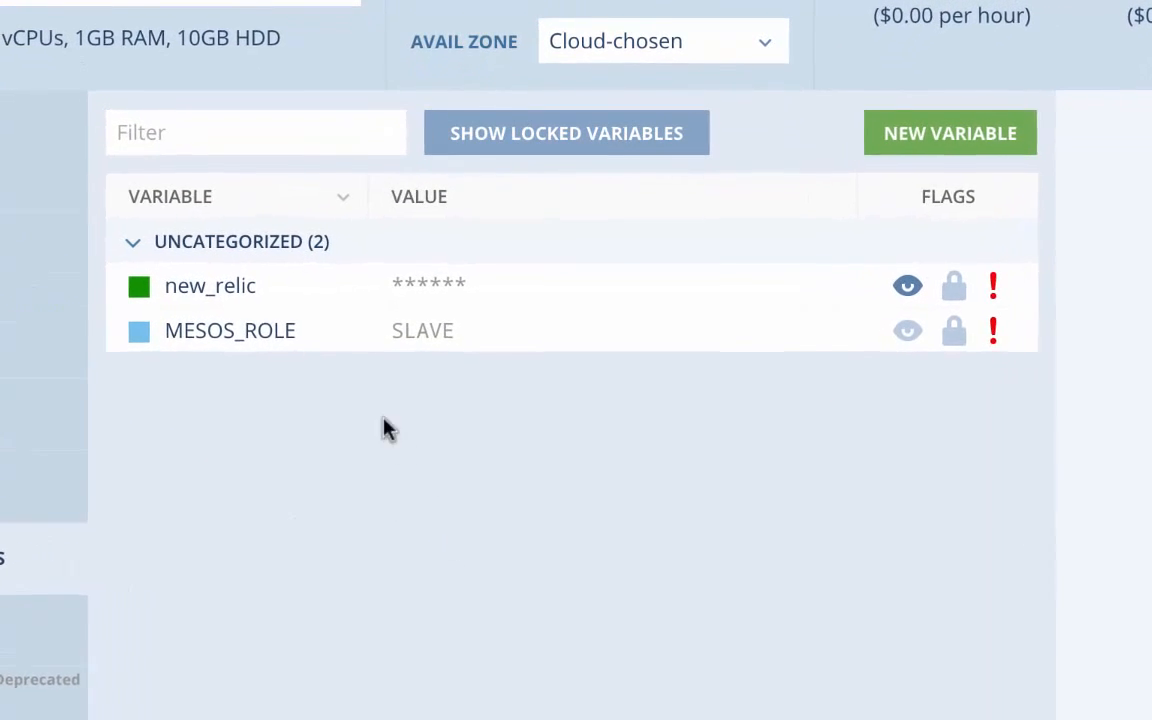
{"action": "left_click", "coordinate": [306, 348]}
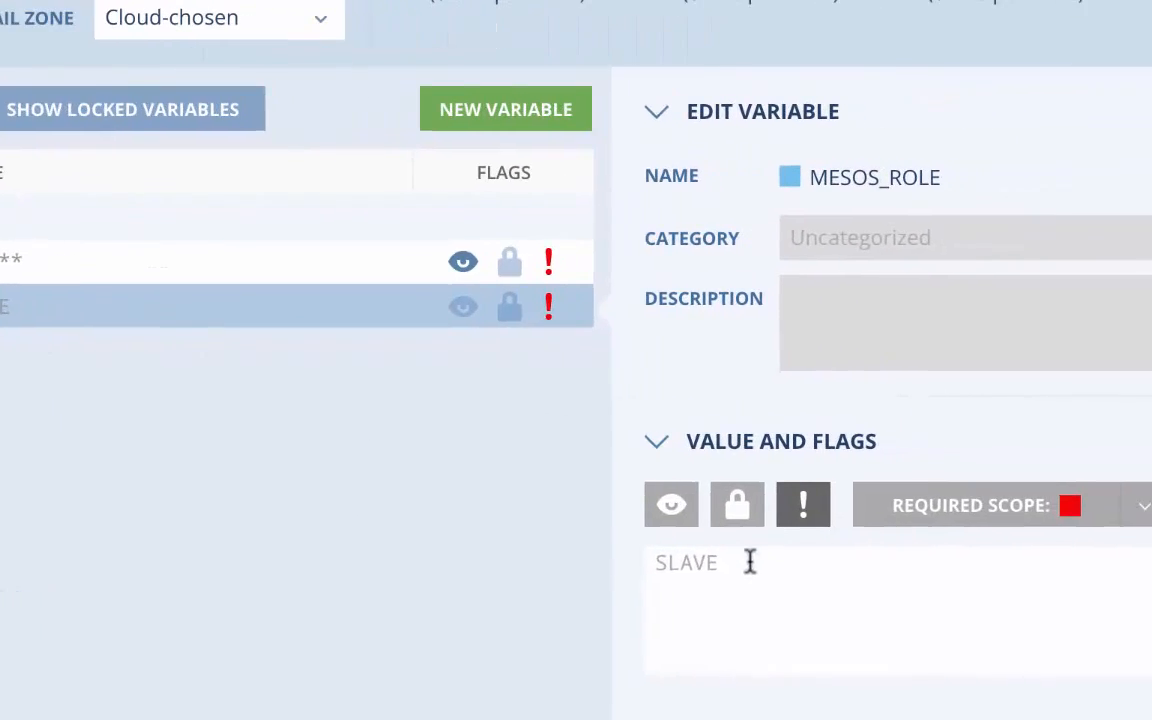
{"action": "type", "text": "MASTER"}
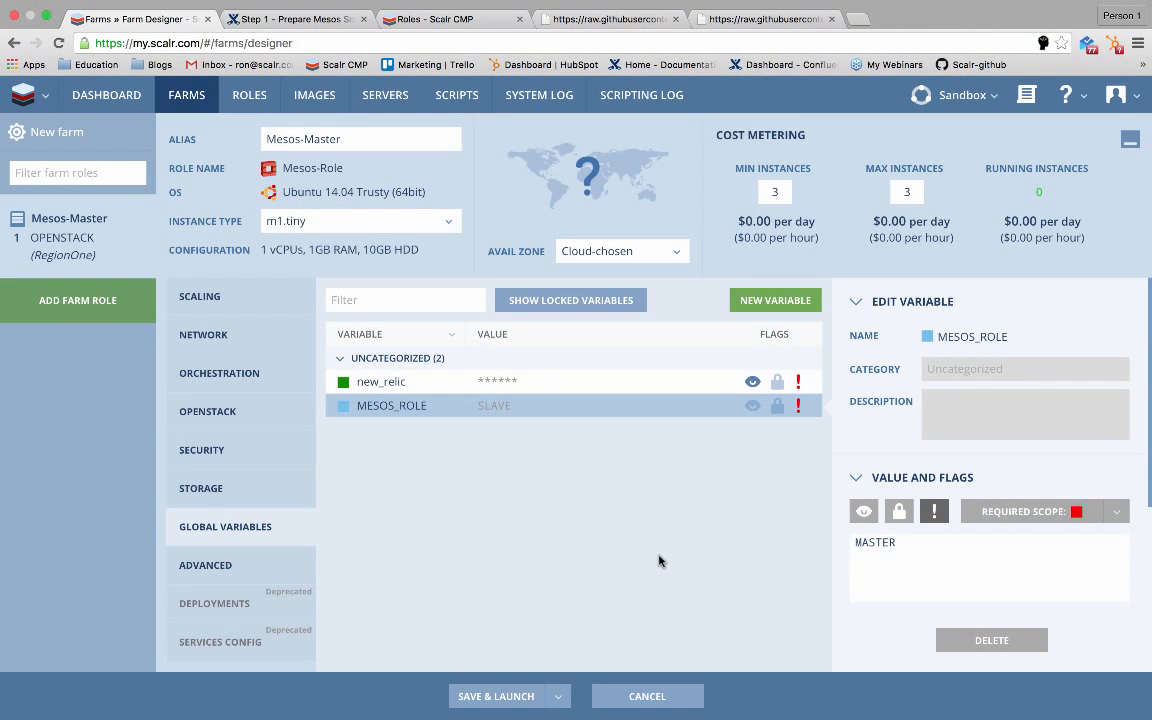
Add Mesos-Role to the farm again under the alias Mesos-SLAVE, with minimum and maximum instances set to 3.
{"action": "left_click", "coordinate": [86, 306]}
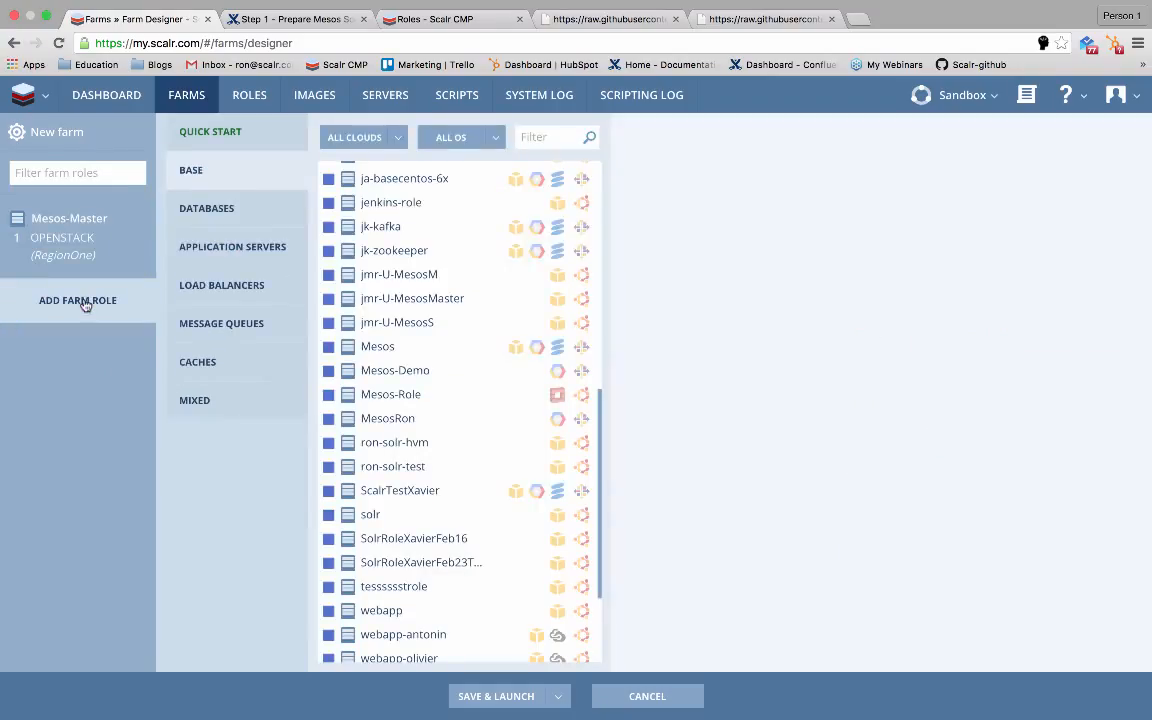
{"action": "left_click", "coordinate": [411, 394]}
{"action": "left_click", "coordinate": [823, 277]}
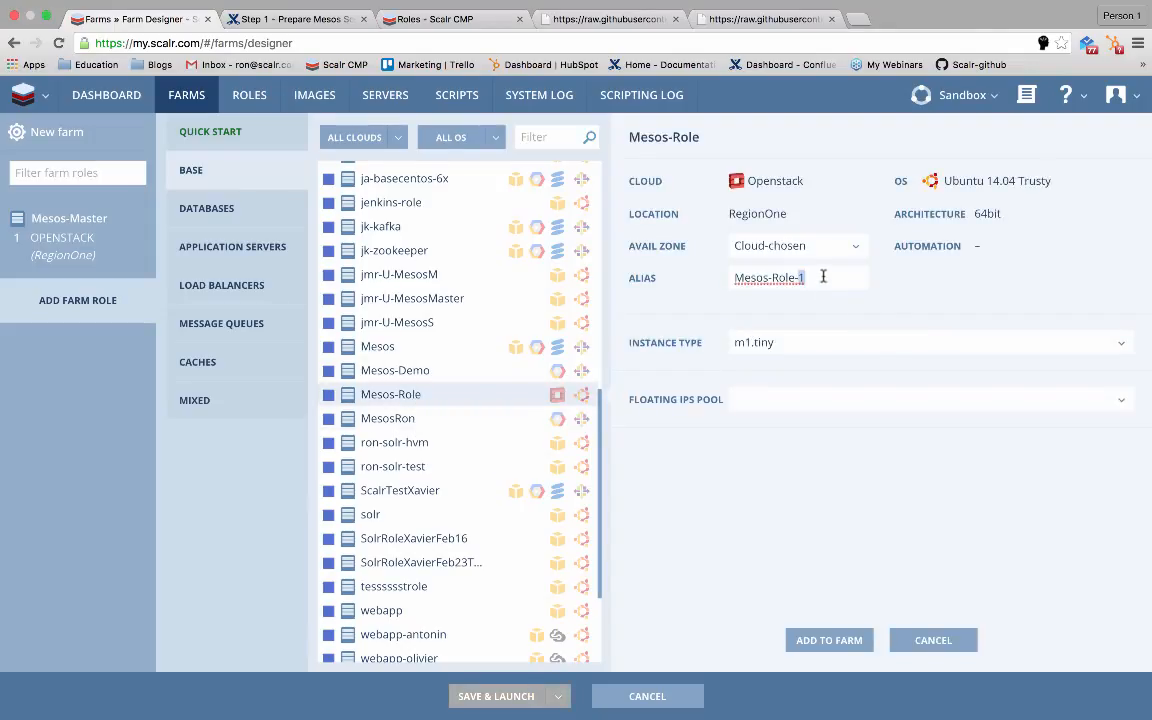
{"action": "key", "text": "BackSpace"}
{"action": "key", "text": "BackSpace"}
{"action": "key", "text": "BackSpace"}
{"action": "key", "text": "BackSpace"}
{"action": "left_click", "coordinate": [820, 640]}
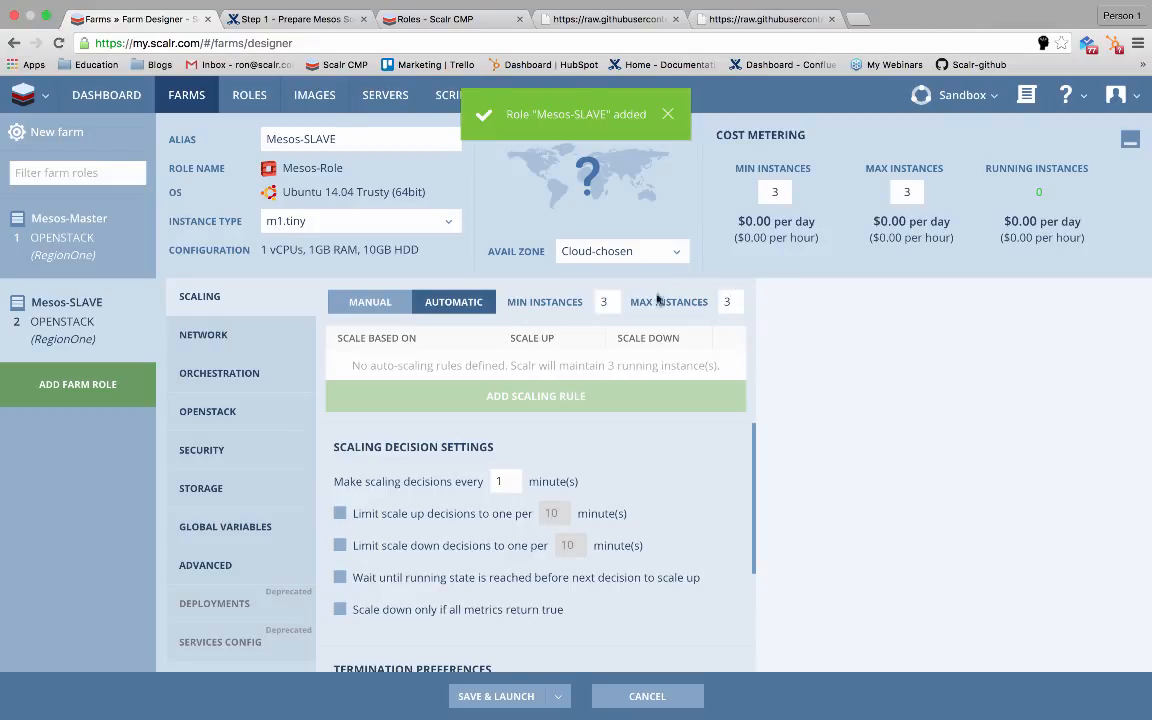
{"action": "left_click", "coordinate": [719, 304]}
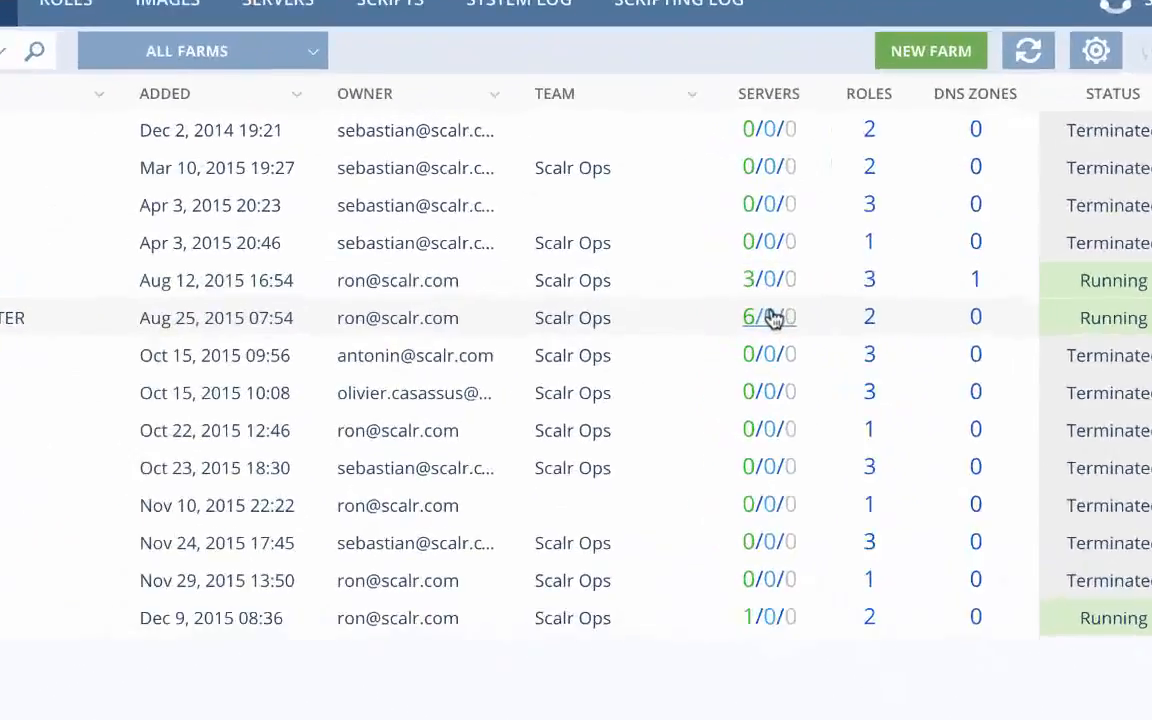
Show the servers of the running BLUEBOX MESOS CLUSTER farm and the list of slaves in the Mesos web console.
{"action": "mouse_move", "coordinate": [704, 299]}
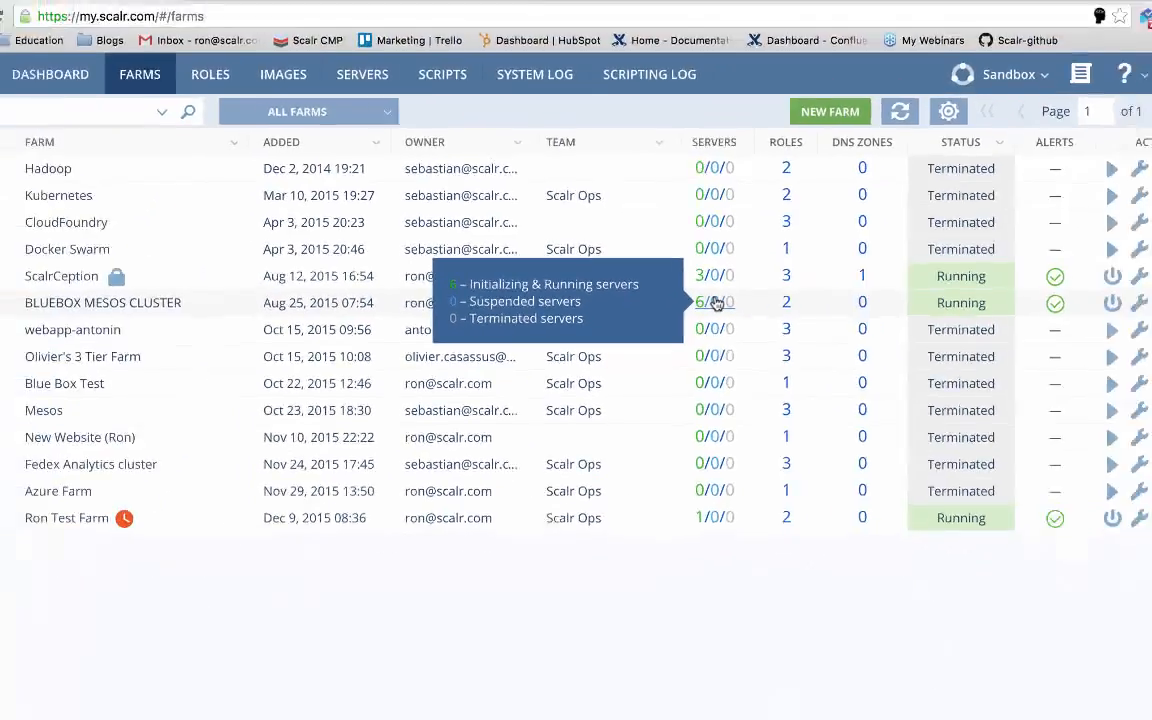
{"action": "left_click", "coordinate": [887, 346]}
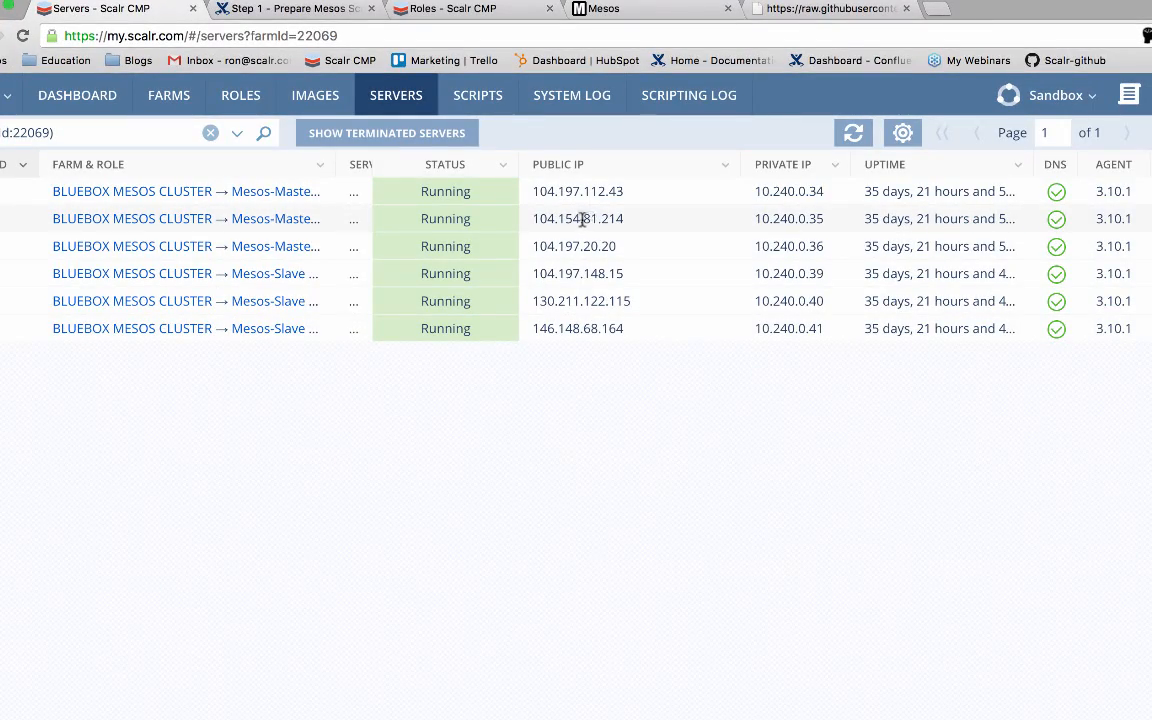
{"action": "left_click", "coordinate": [625, 12]}
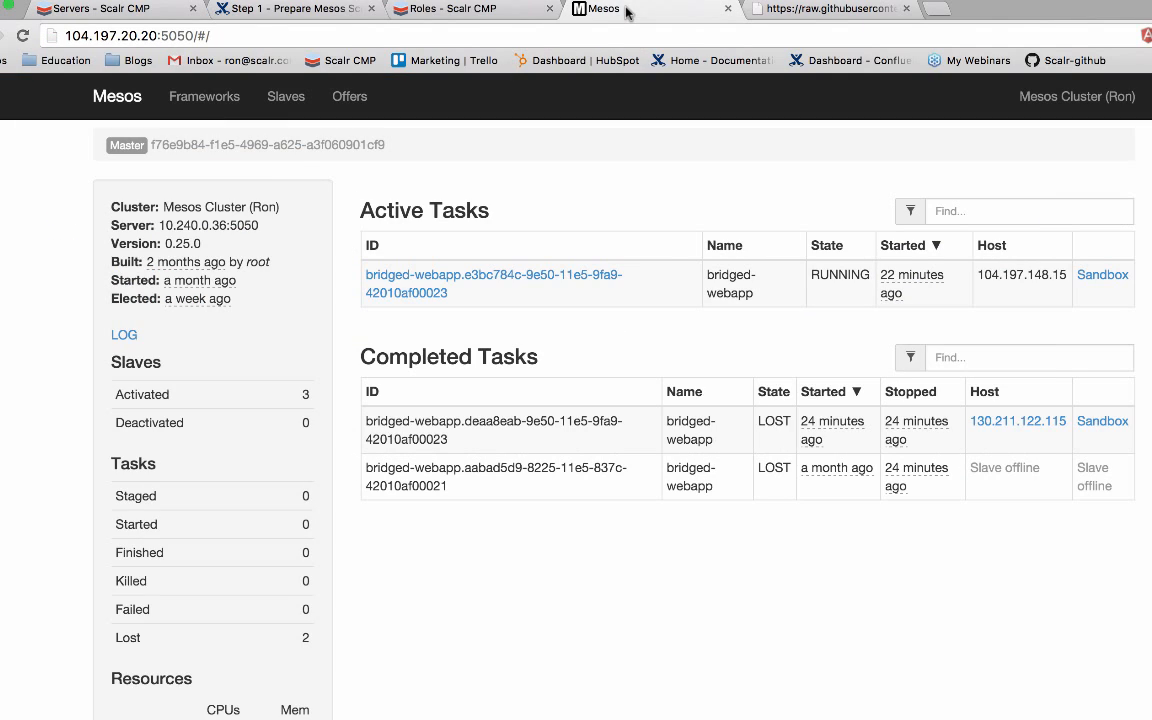
{"action": "left_click", "coordinate": [284, 100]}
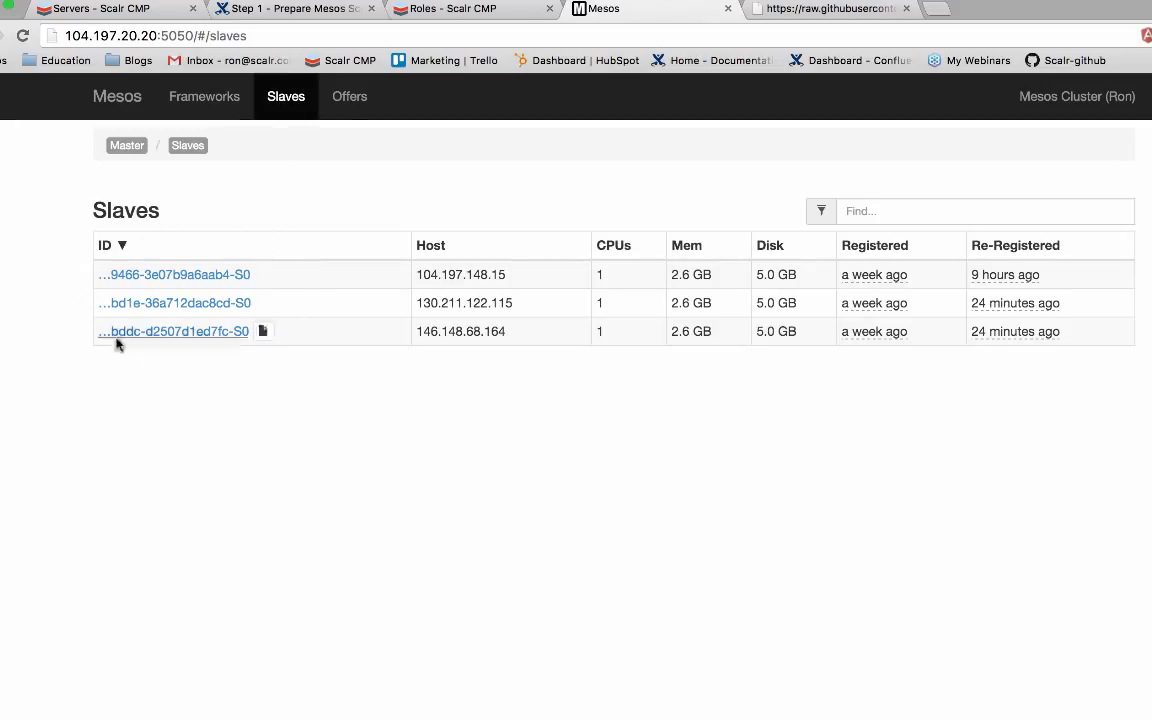
Open the Marathon web interface on port 8080 of the same Mesos master host.
{"action": "left_click", "coordinate": [280, 38]}
{"action": "key", "text": "Right"}
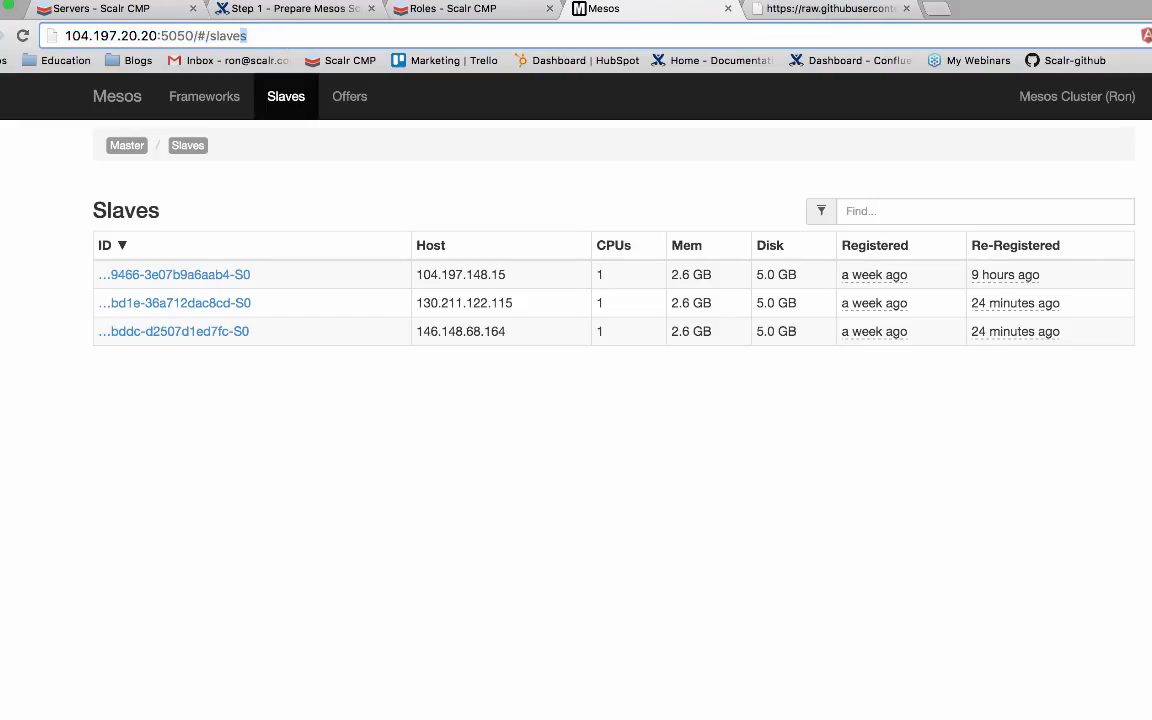
{"action": "key", "text": "shift+Left"}
{"action": "key", "text": "shift+Left"}
{"action": "key", "text": "shift+Left"}
{"action": "key", "text": "shift+Left"}
{"action": "key", "text": "shift+Left"}
{"action": "key", "text": "shift+Left"}
{"action": "key", "text": "shift+Left"}
{"action": "key", "text": "shift+Left"}
{"action": "key", "text": "shift+Left"}
{"action": "key", "text": "shift+Left"}
{"action": "key", "text": "shift+Left"}
{"action": "type", "text": "8080"}
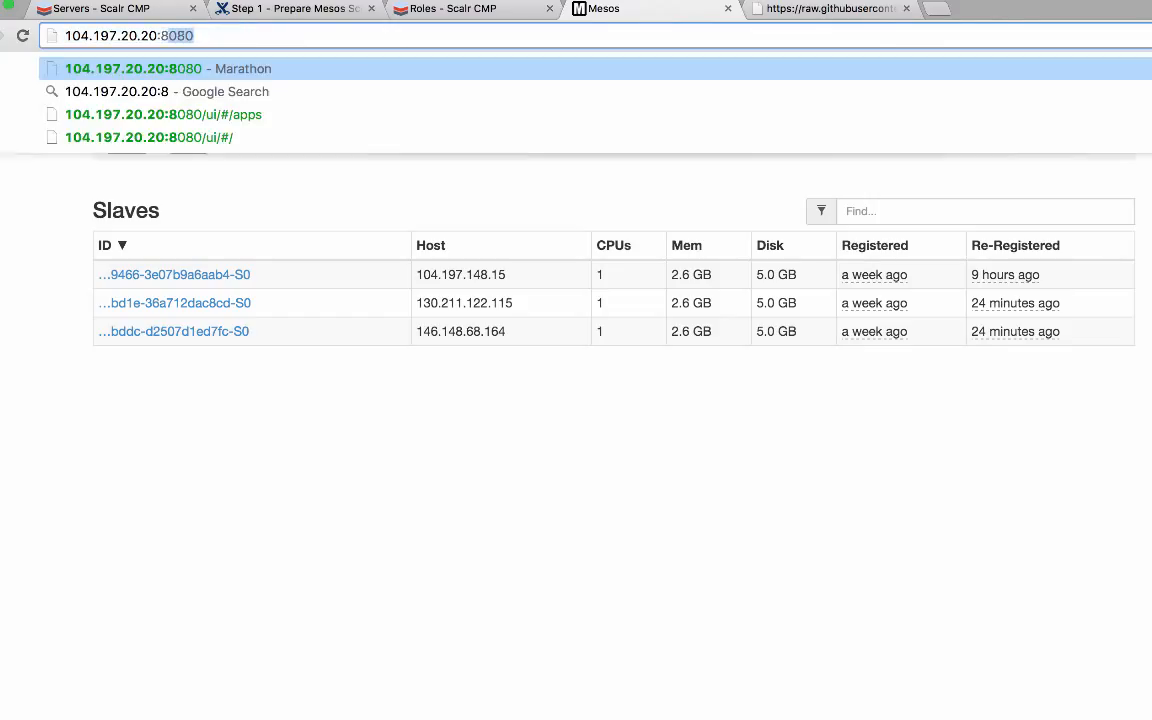
{"action": "key", "text": "Return"}
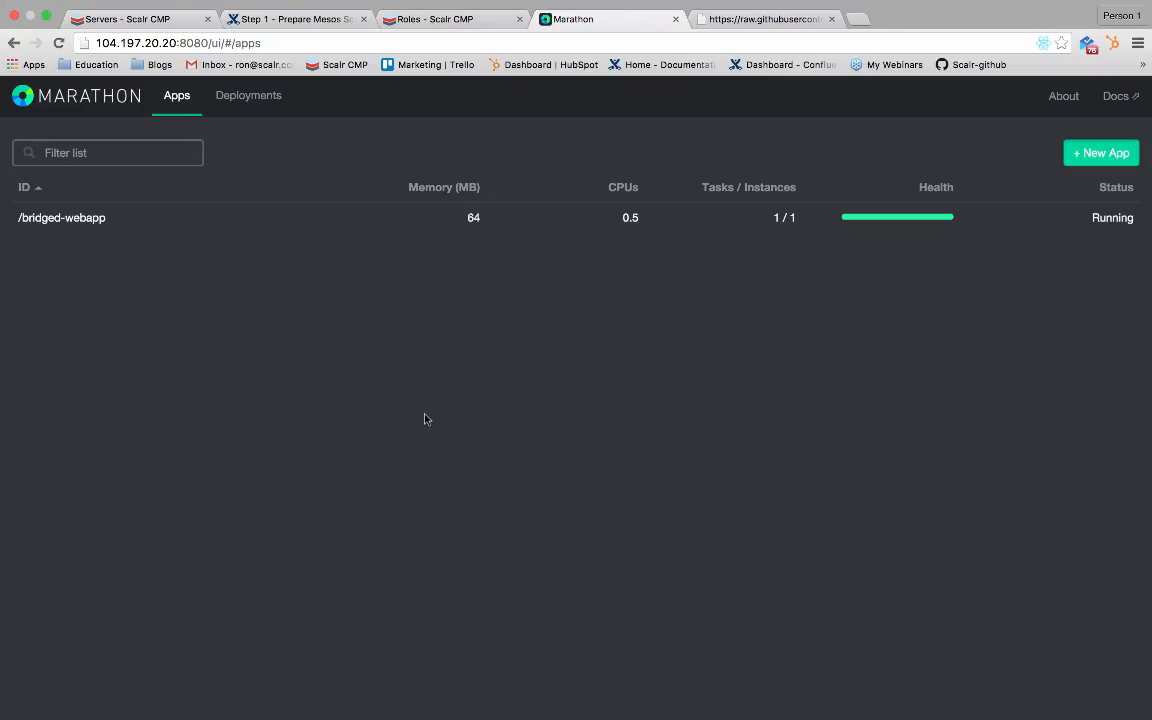